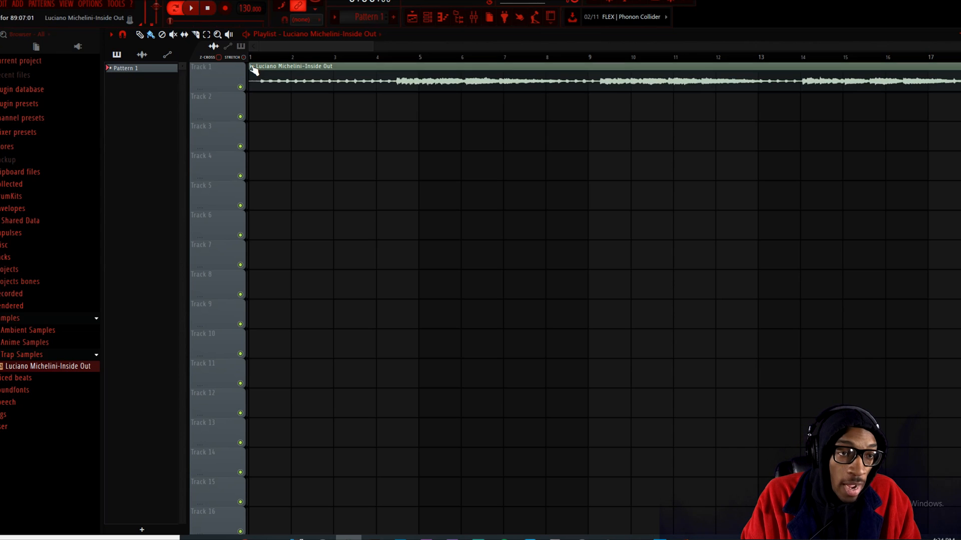
Open the channel settings of the Inside Out sample and reposition its audio clip in the playlist
click(300, 119)
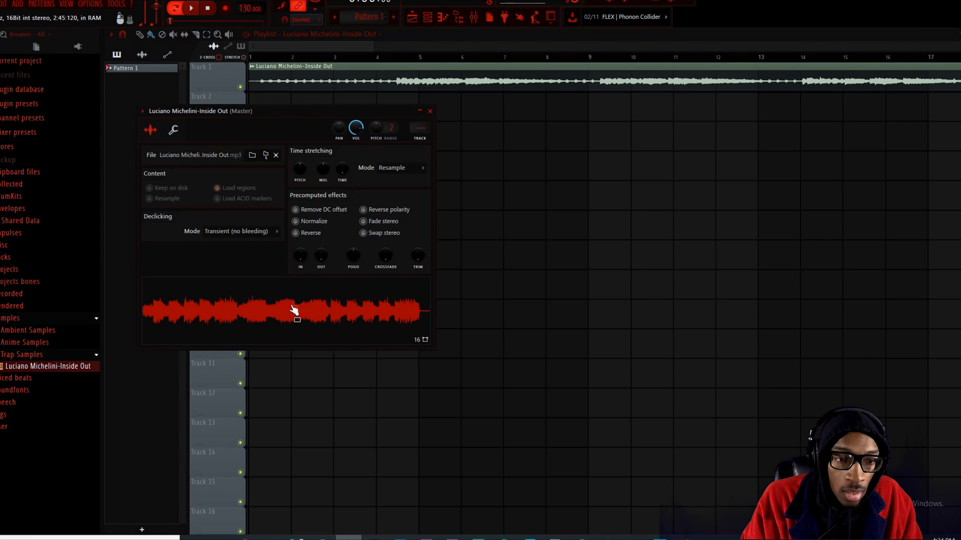
click(268, 296)
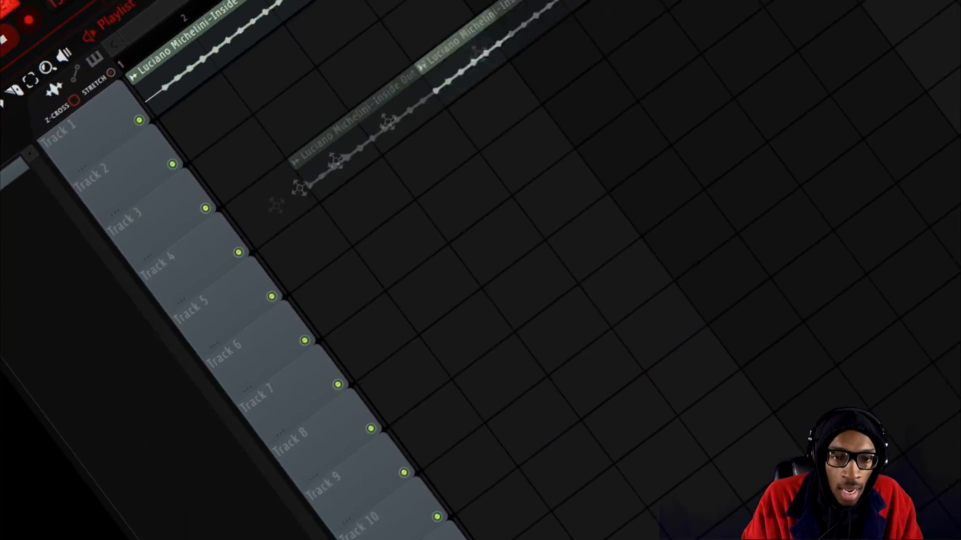
drag(279, 203, 268, 160)
Load the Inside Out audio clip into Edison on the mixer's master track
key(F9)
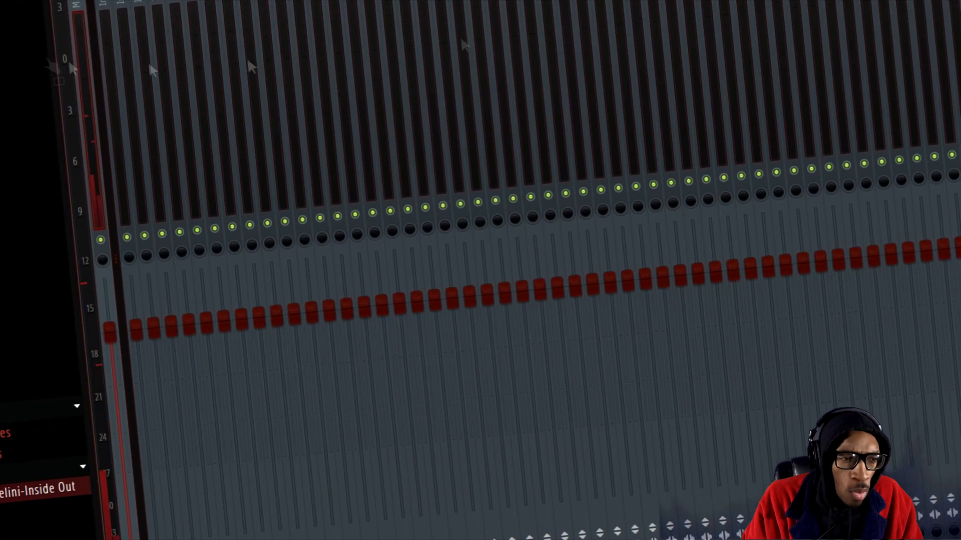
key(F9)
click(253, 156)
click(287, 195)
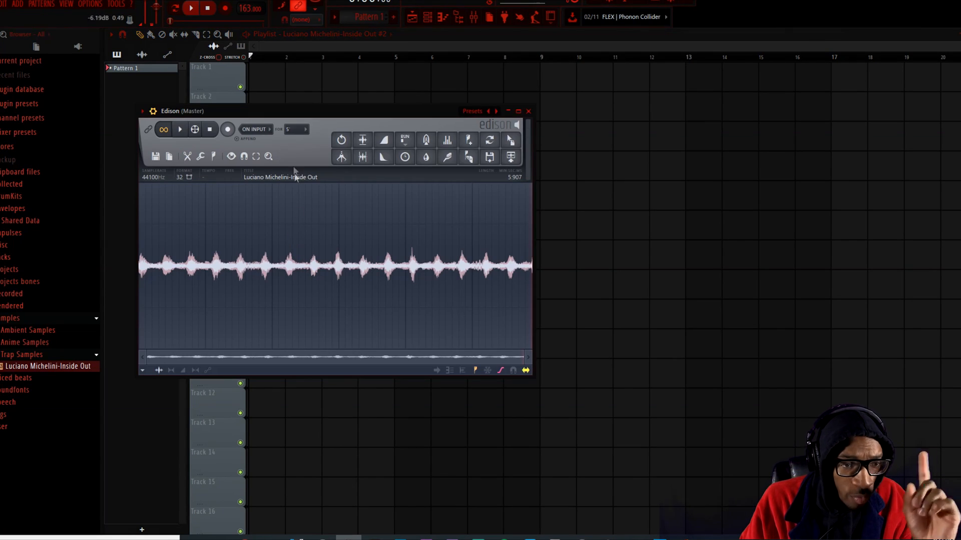
Detect pitch regions across the Inside Out sample in Edison and inspect the note markers along the waveform
click(214, 156)
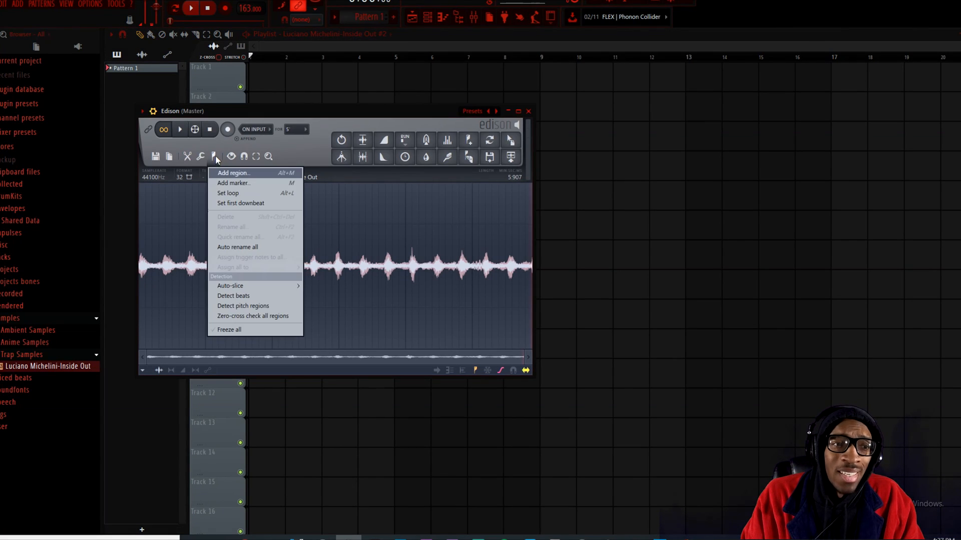
click(263, 306)
scroll(296, 231, up, 6)
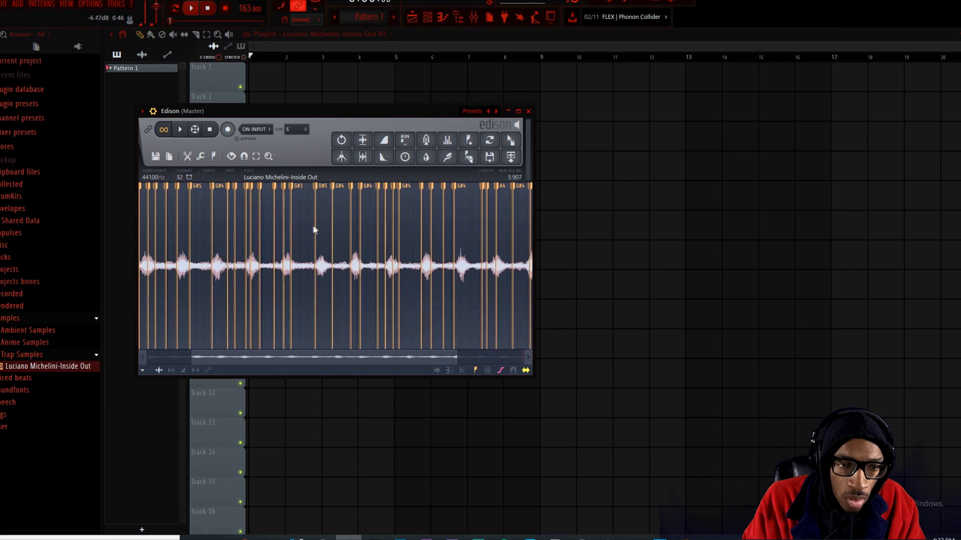
scroll(325, 229, down, 2)
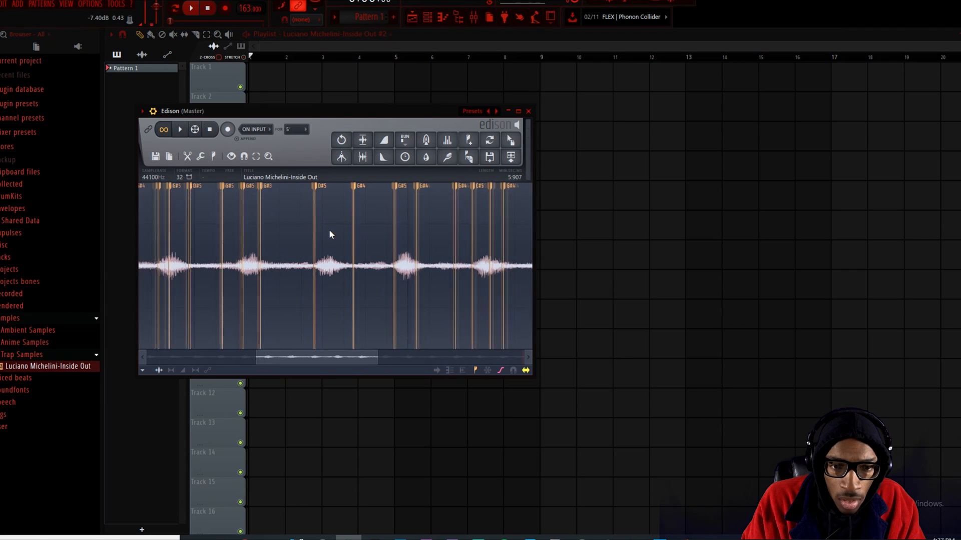
Add the Omnisphere [64bit] VST generator from the installed plugin database to the channel rack
click(427, 18)
click(330, 239)
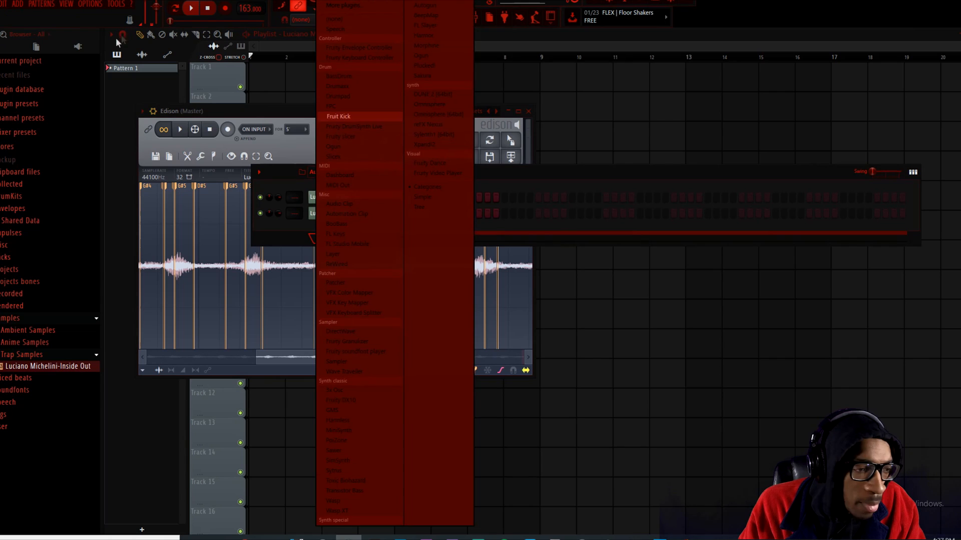
click(86, 49)
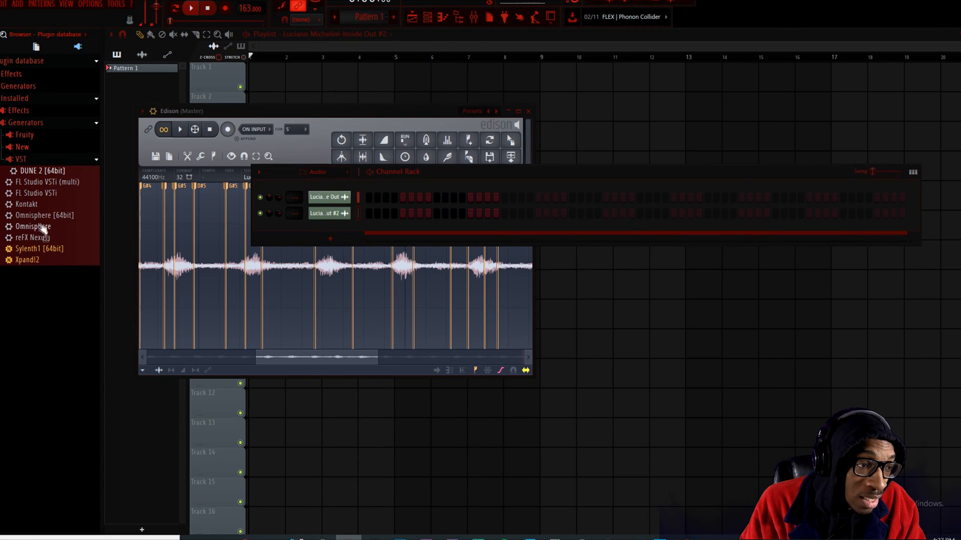
drag(147, 220, 336, 236)
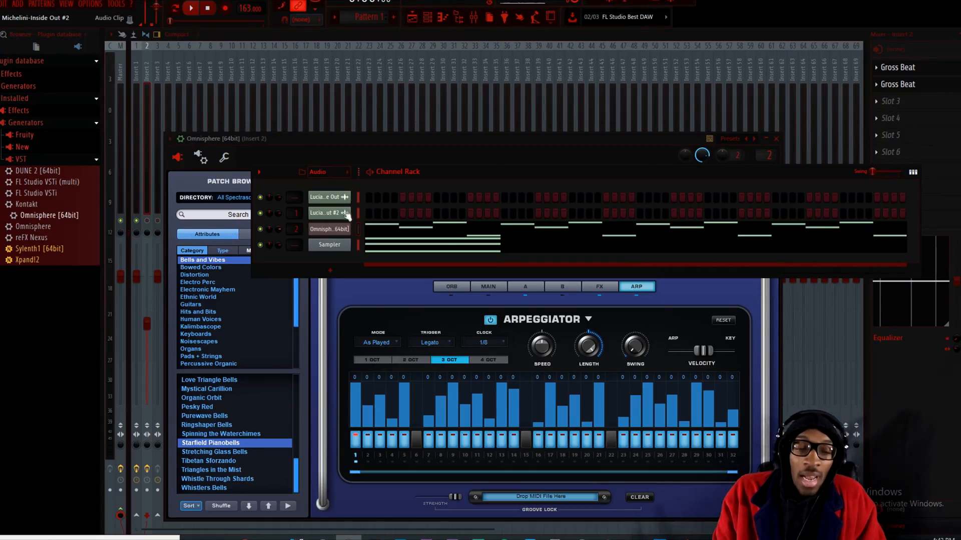
View the channel settings of the second Inside Out audio clip
click(328, 213)
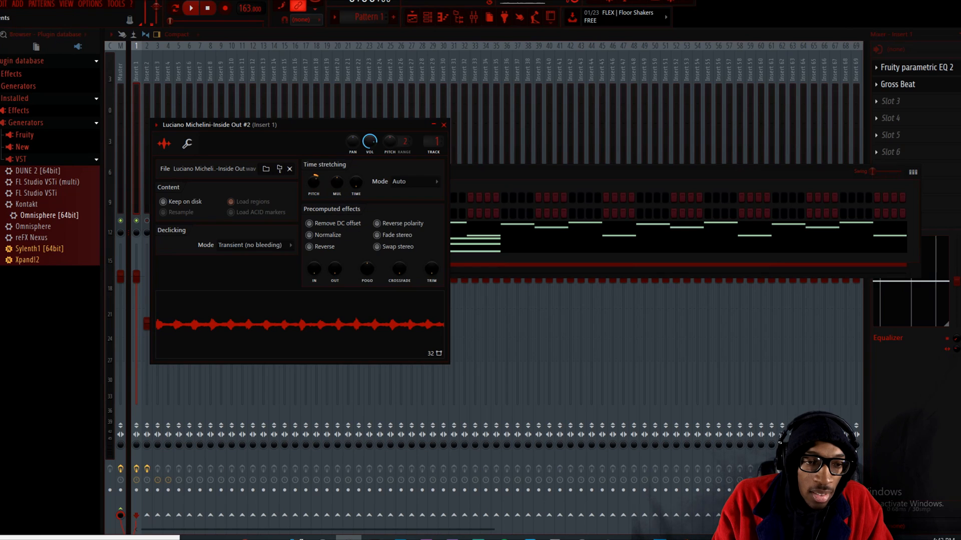
click(7, 47)
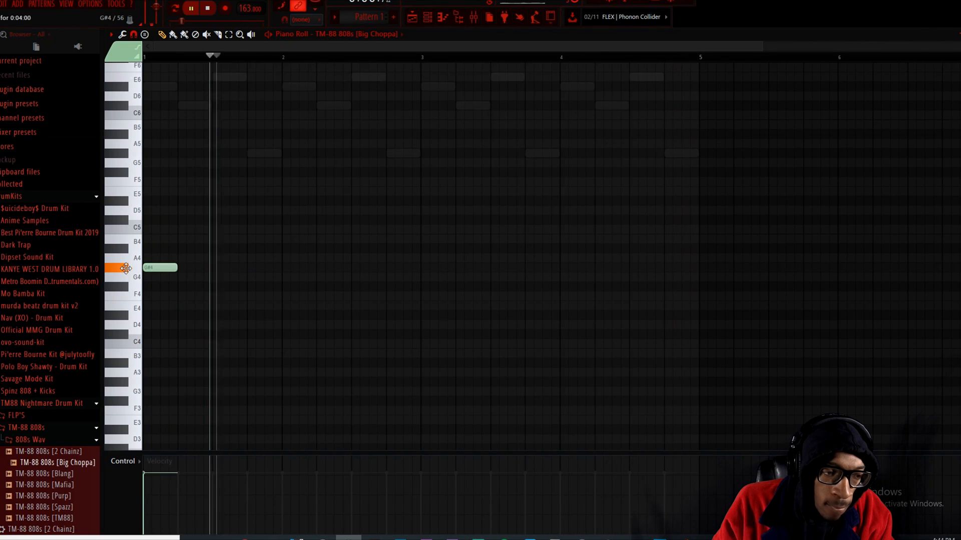
Add G#4 808 notes at bar 1 beat 4 and bar 2 beat 3, and transpose all three notes up to G#5
click(235, 268)
key(space)
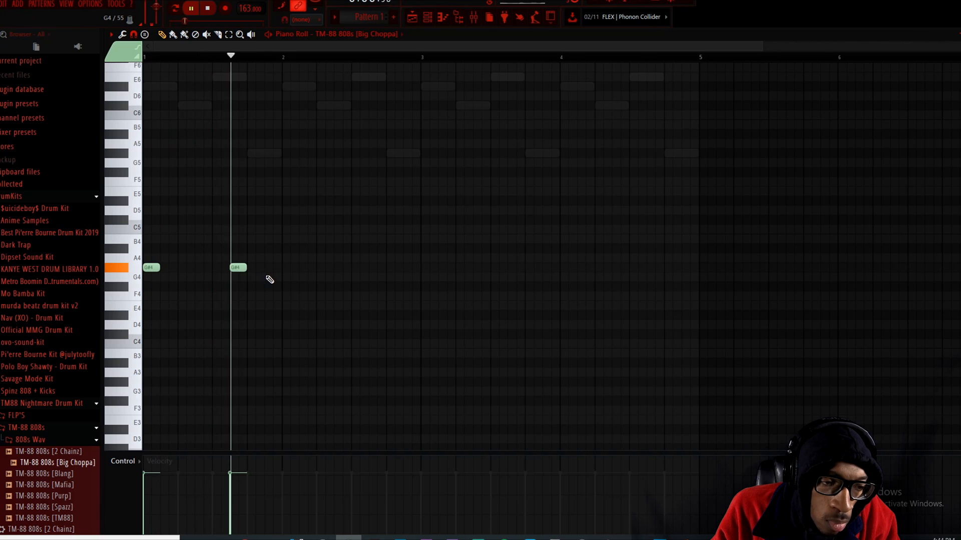
drag(329, 269, 340, 269)
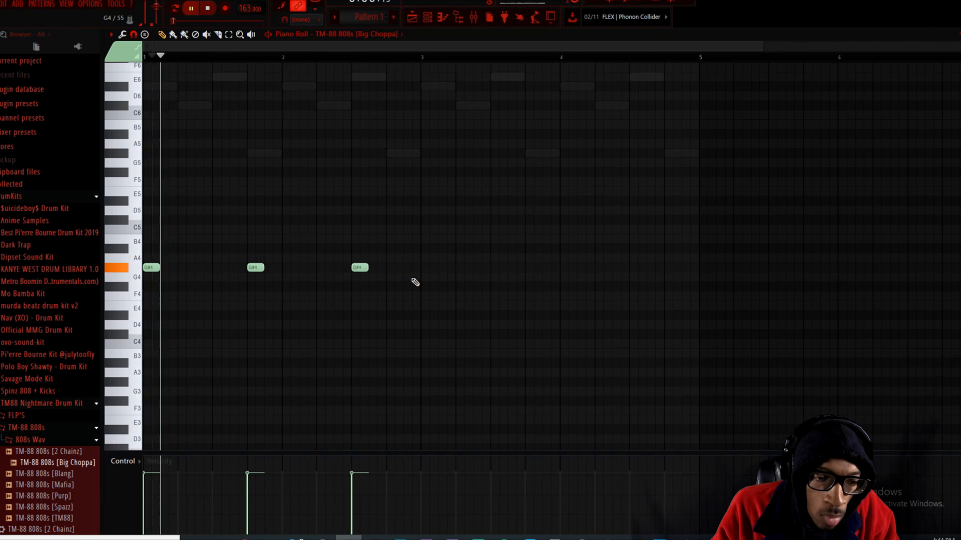
key(ctrl+Up)
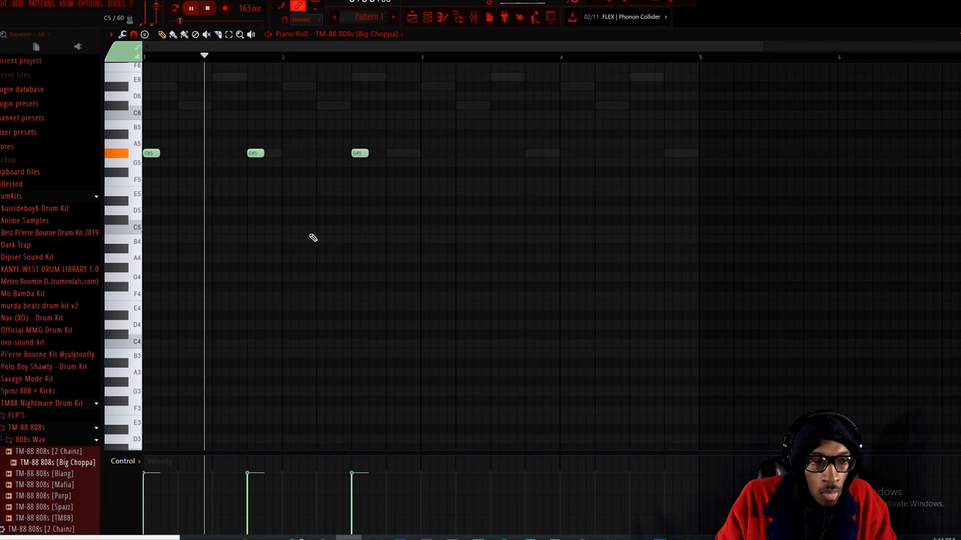
Replace the 808 channel's sample with TM-88 808s [Spazz] and play the pattern
key(space)
drag(58, 505, 326, 269)
key(space)
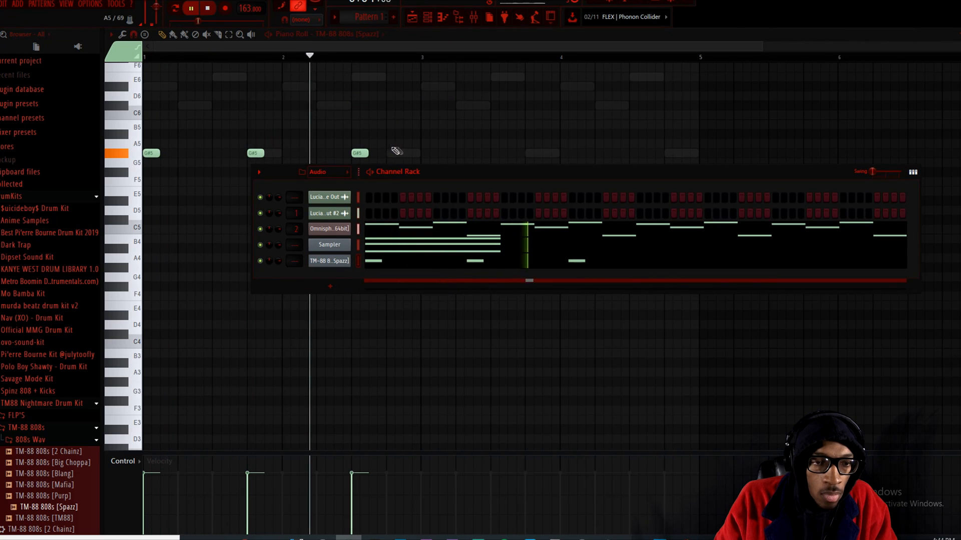
Add a D#5 note directly after the third G#5 note in bar 2 and play the pattern
click(364, 220)
key(space)
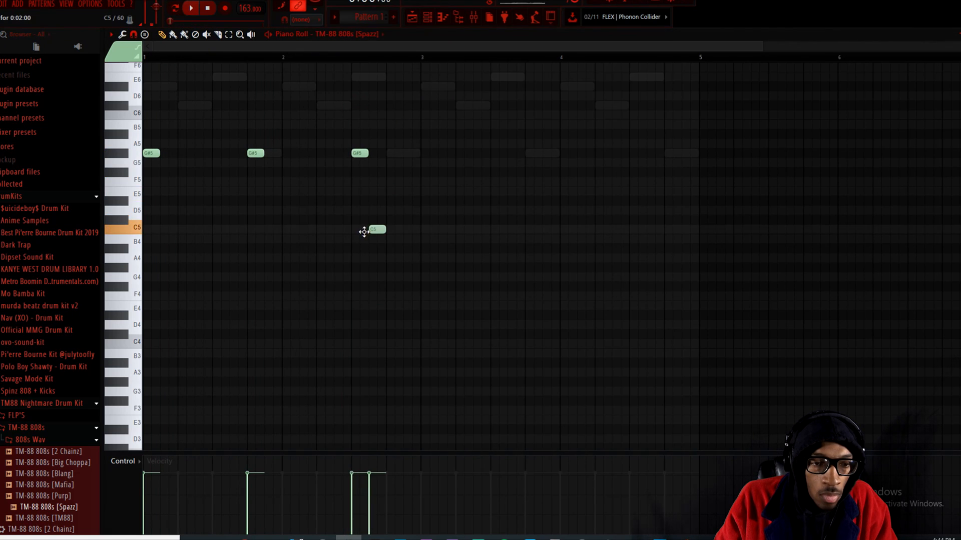
drag(363, 211, 364, 202)
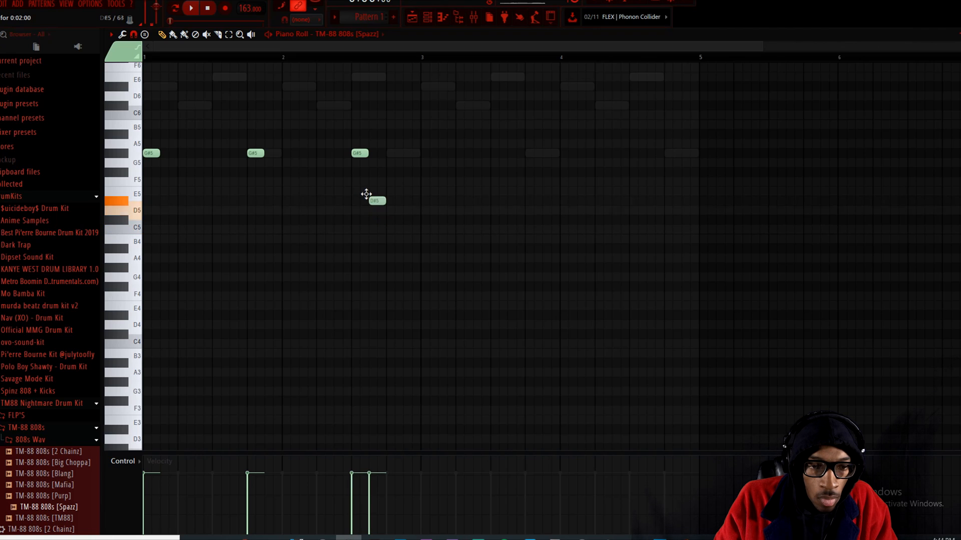
key(space)
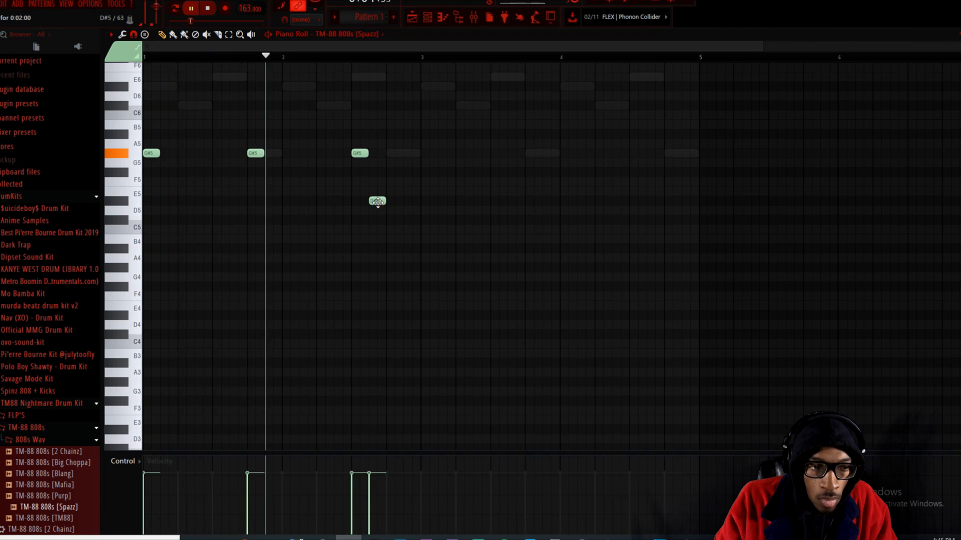
Add three C#5 notes in bar 3, at the start, halfway through beat 3 and on beat 4
click(414, 209)
key(space)
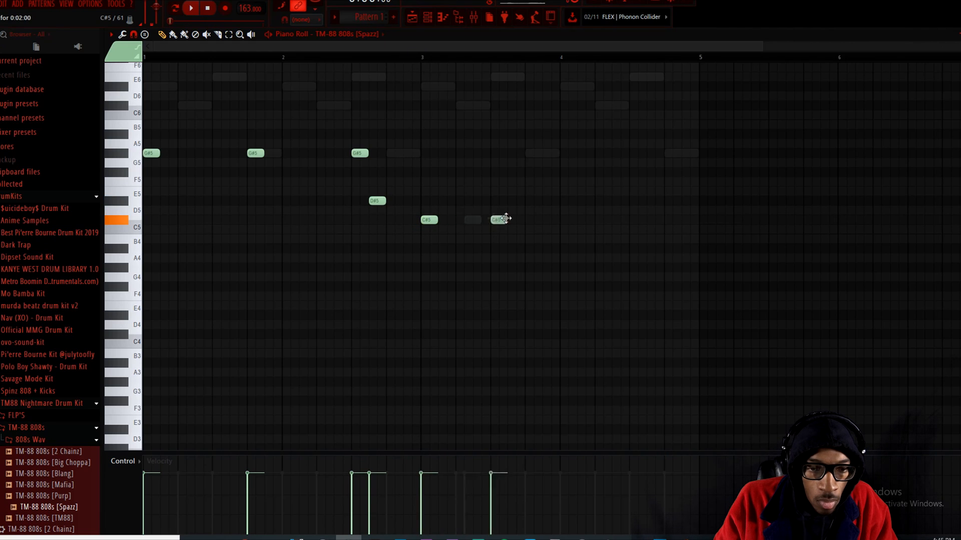
key(space)
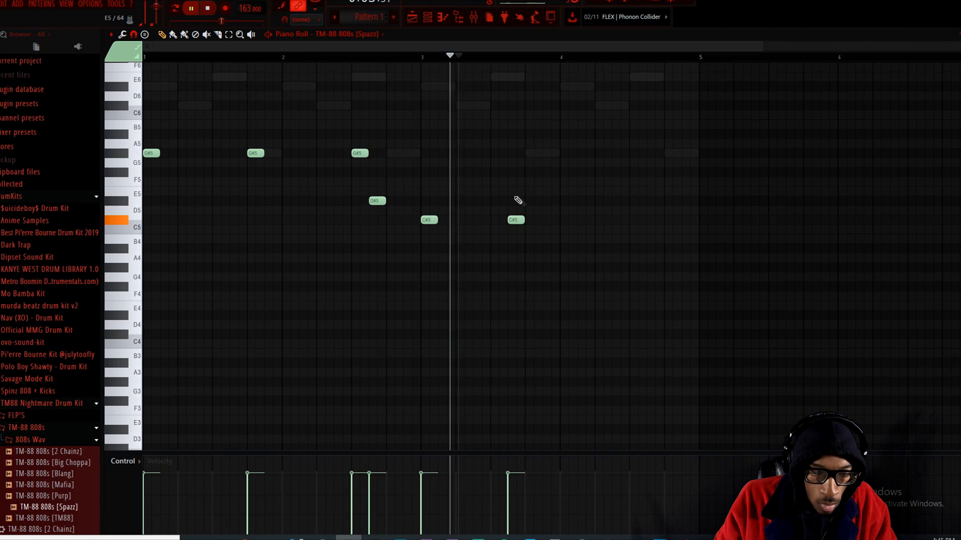
click(535, 220)
key(space)
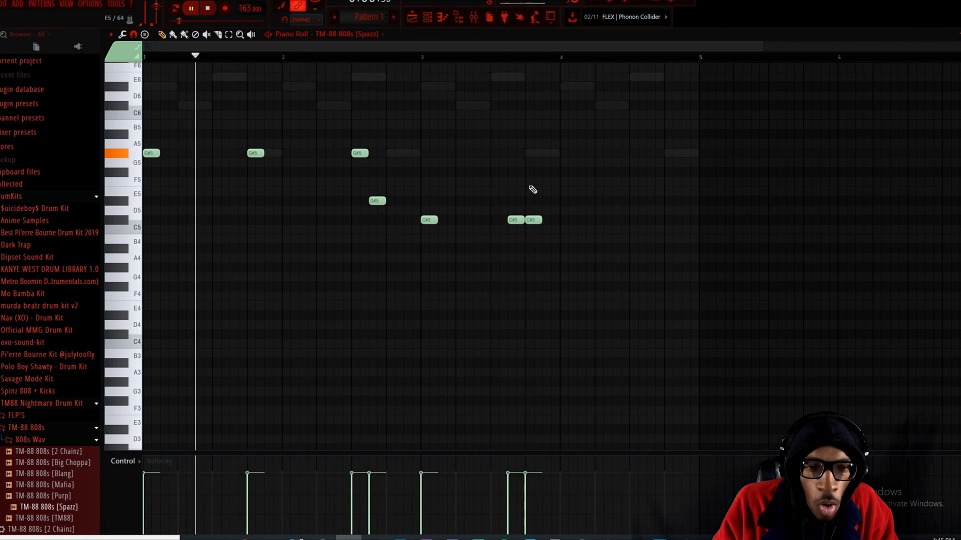
Add two C#5 notes in bar 4, on beat 2 and halfway through beat 3
click(598, 221)
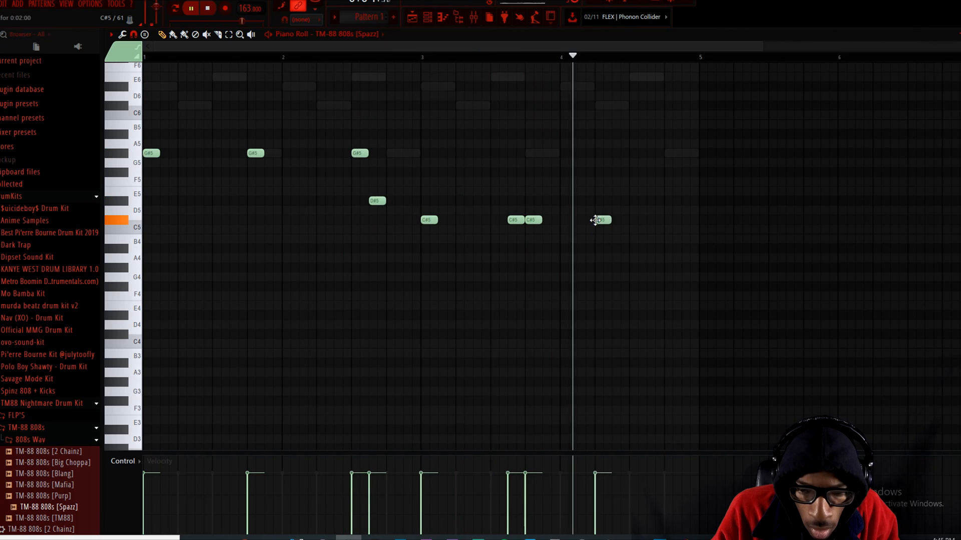
click(661, 221)
drag(665, 223, 656, 221)
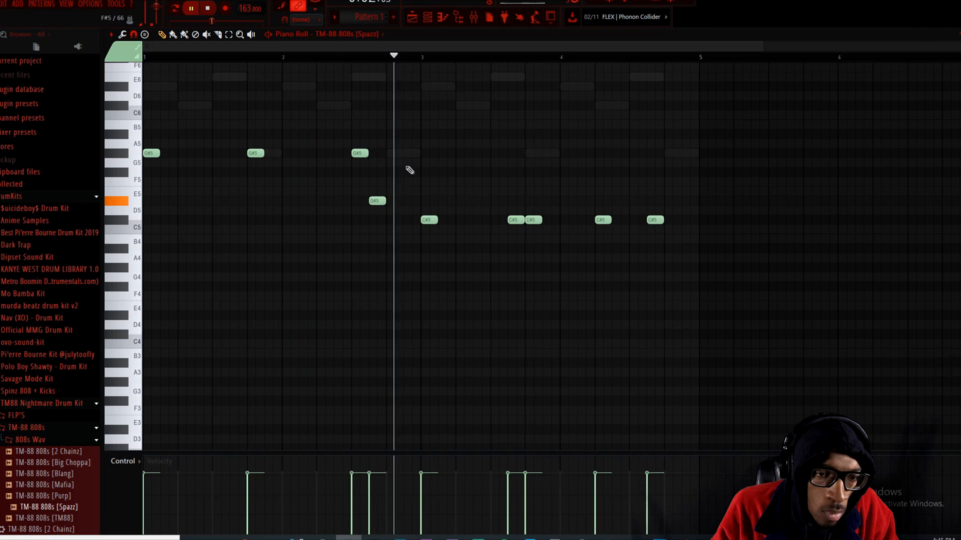
Select the three G#5 notes and transpose them down an octave to G#4
drag(410, 170, 39, 113)
key(ctrl+Down)
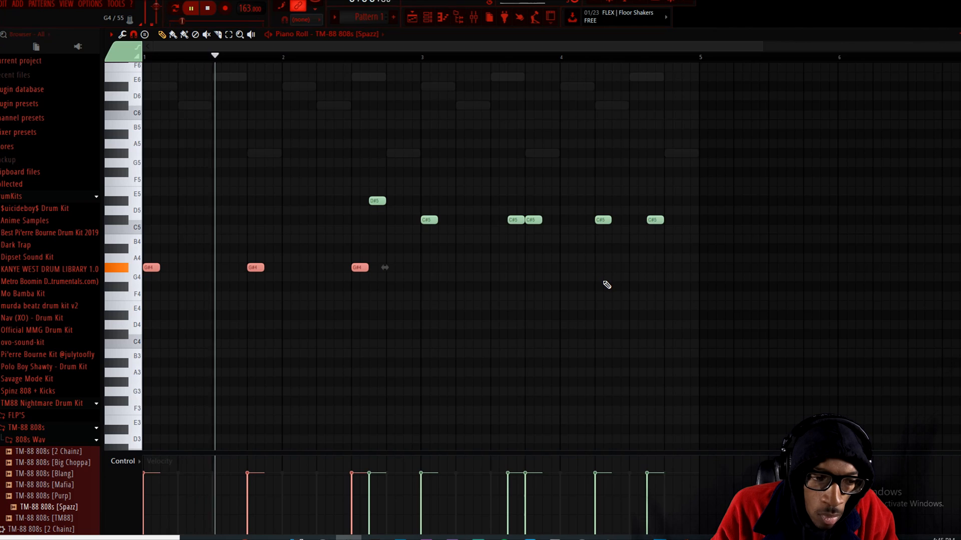
key(space)
Add a C#5 note directly after the second G#4 note in bar 1 and play the pattern
click(264, 230)
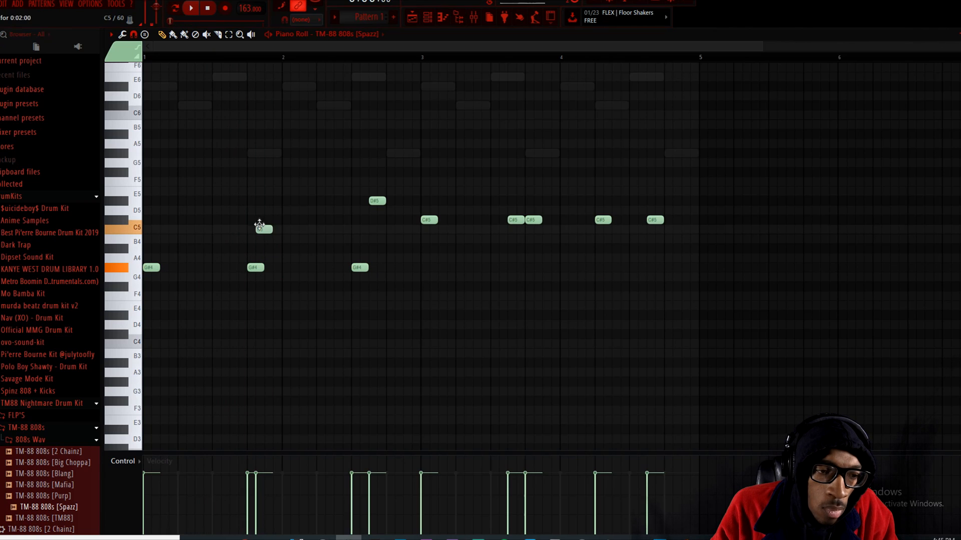
key(space)
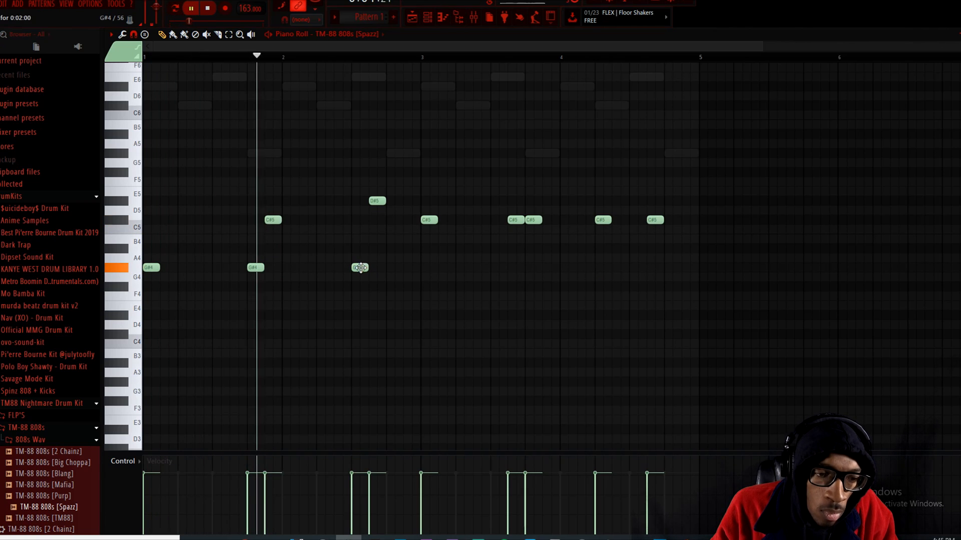
key(space)
Select the last G#4 and C#5 notes of bar 1 and shift both half a beat earlier
drag(294, 263, 242, 179)
drag(275, 288, 254, 211)
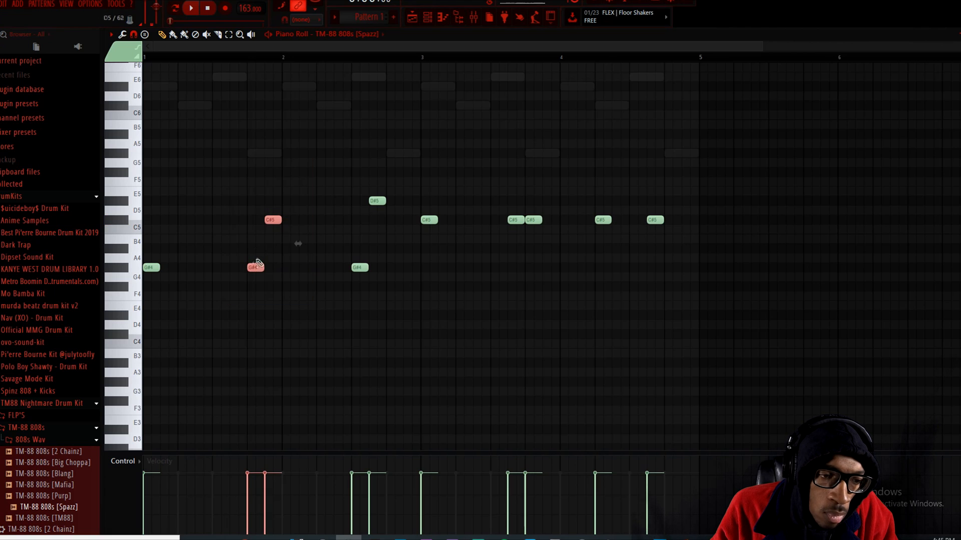
key(space)
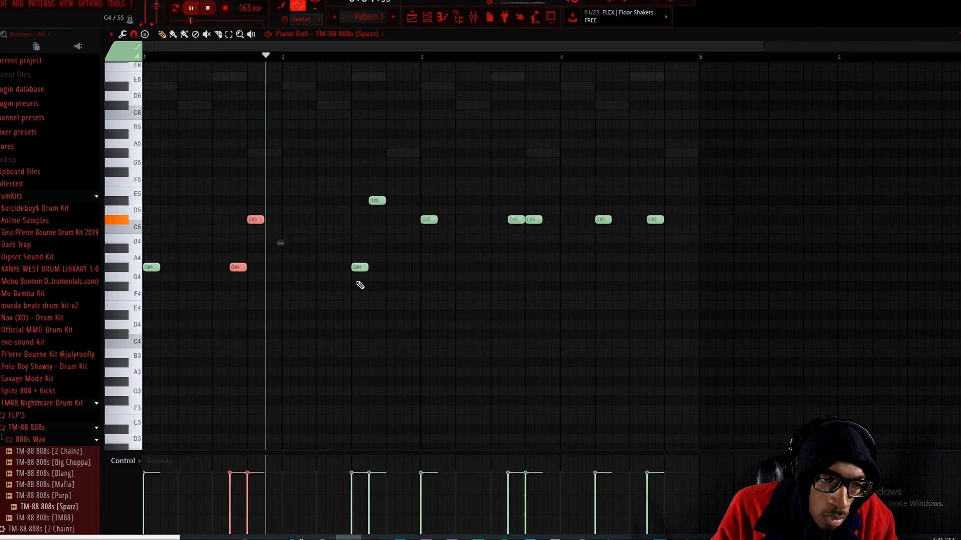
Move bar 2's G#4 note to D#5 on beat 2, and replace the following D#5 with E5 halfway through beat 3
drag(359, 268, 313, 204)
key(space)
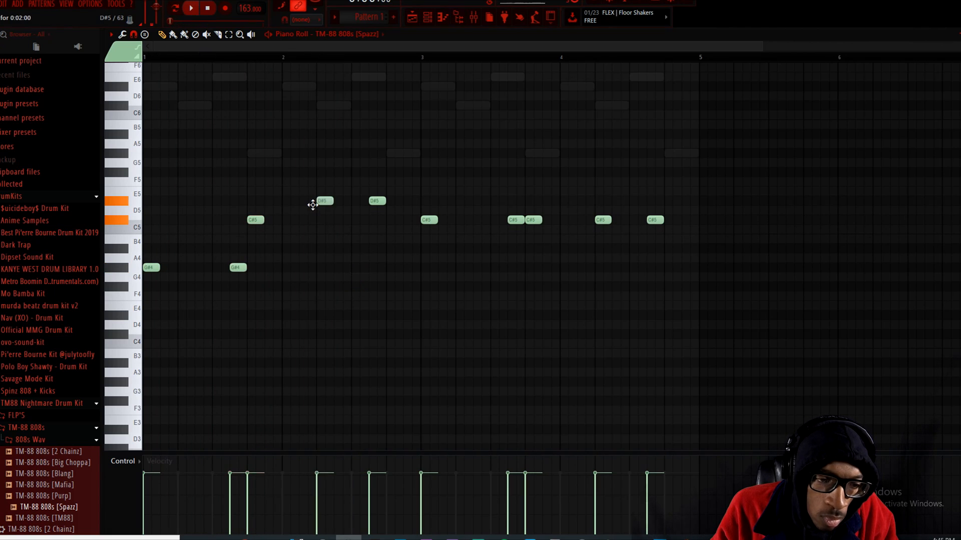
key(space)
right_click(375, 201)
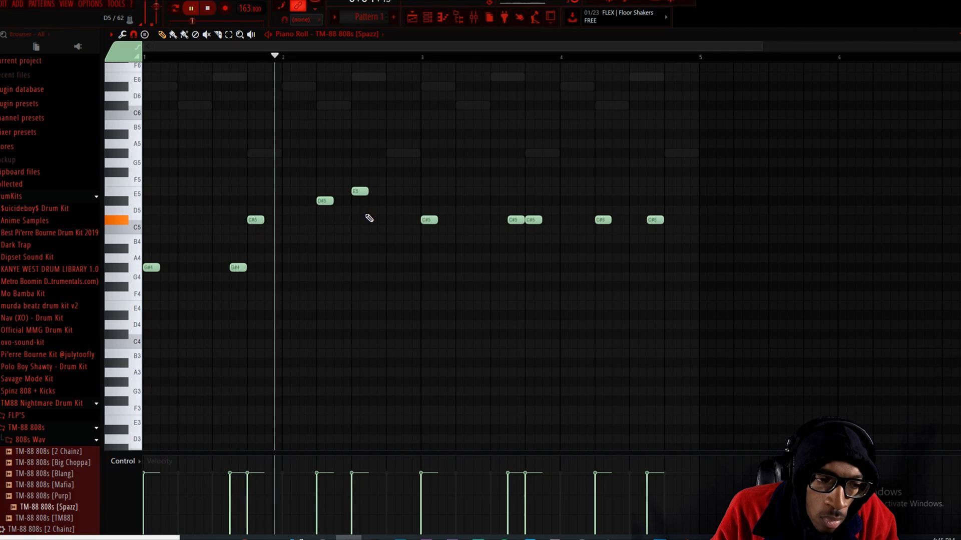
drag(360, 191, 378, 192)
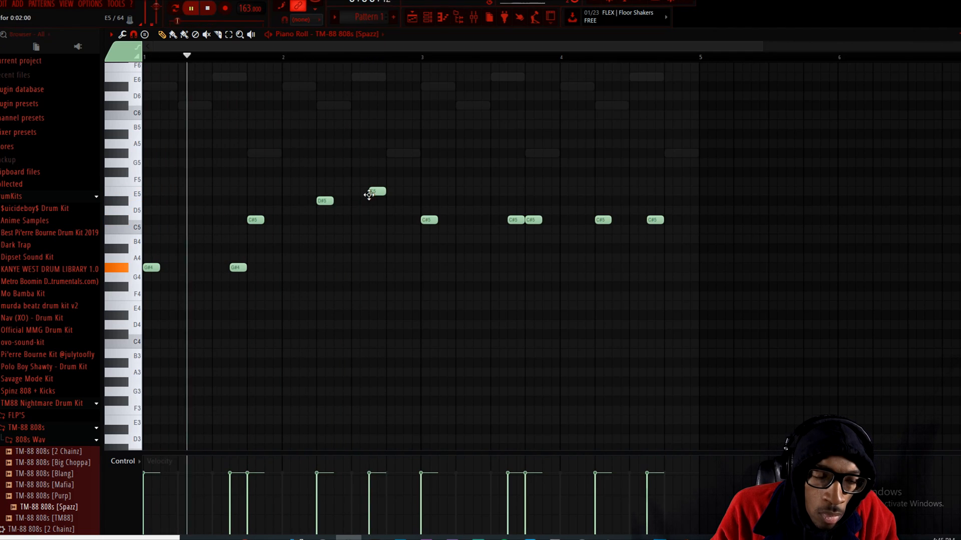
Route the TM-88 808s [Spazz] channel to mixer track 10
click(473, 18)
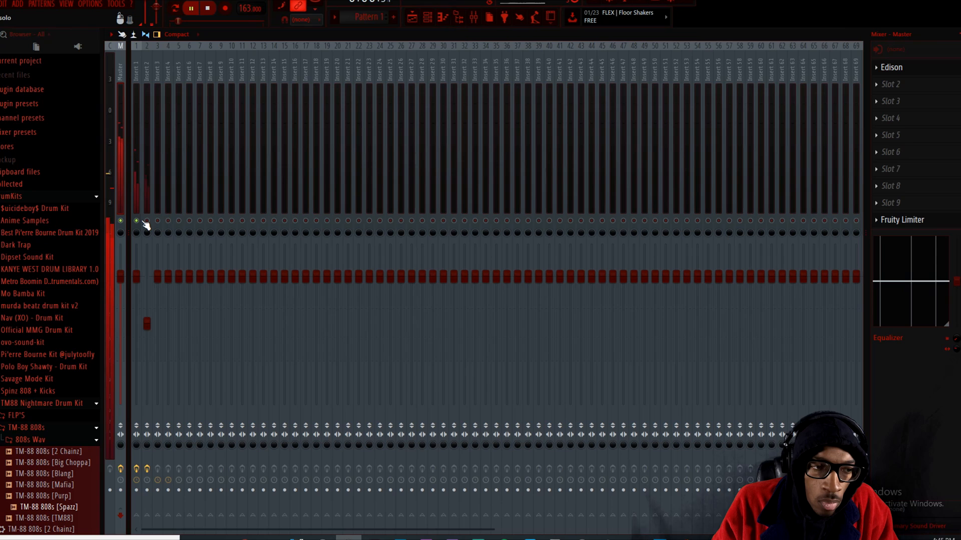
click(459, 19)
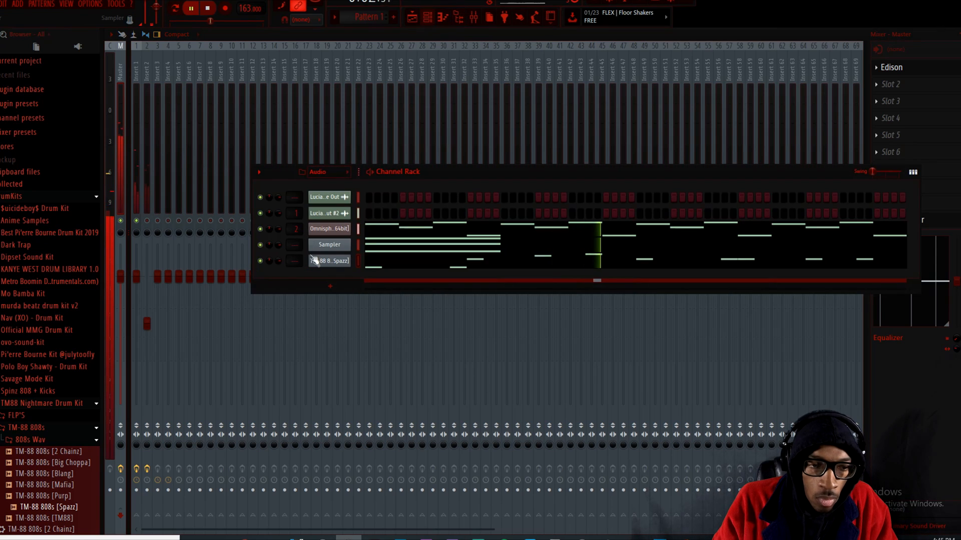
scroll(289, 260, up, 9)
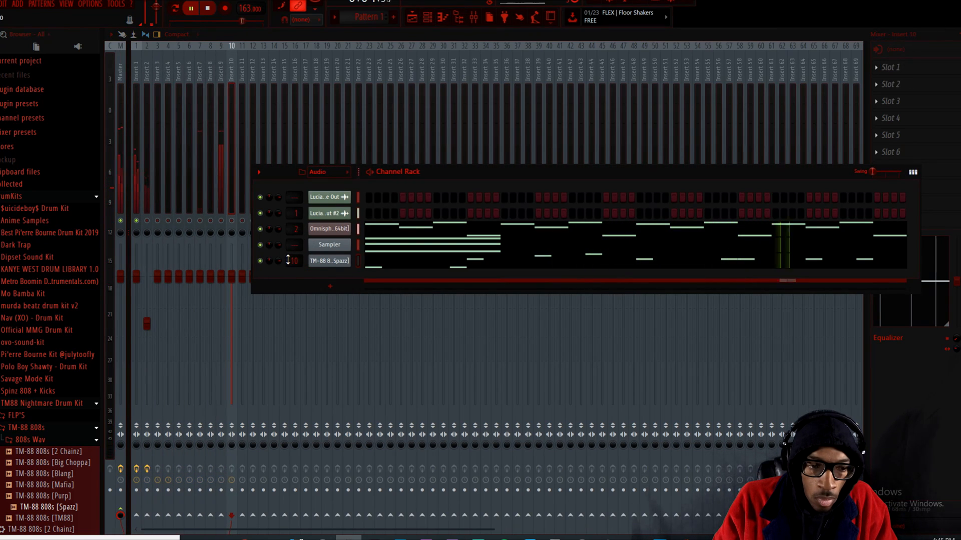
Unmute mixer track 10, which carries the 808
click(232, 221)
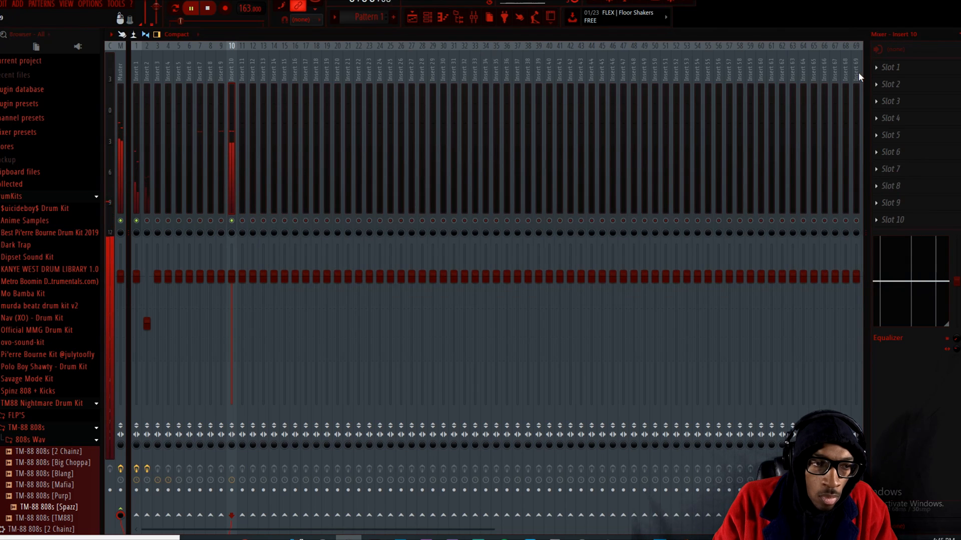
click(908, 79)
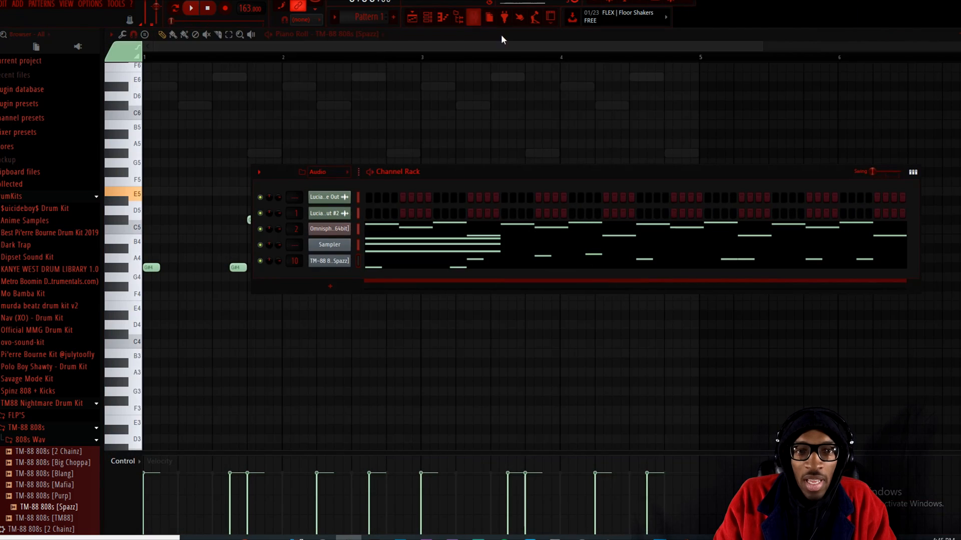
Select all notes of the TM-88 808s [Spazz] pattern, raise their velocity to maximum, play it and deselect the notes
key(F6)
key(ctrl+a)
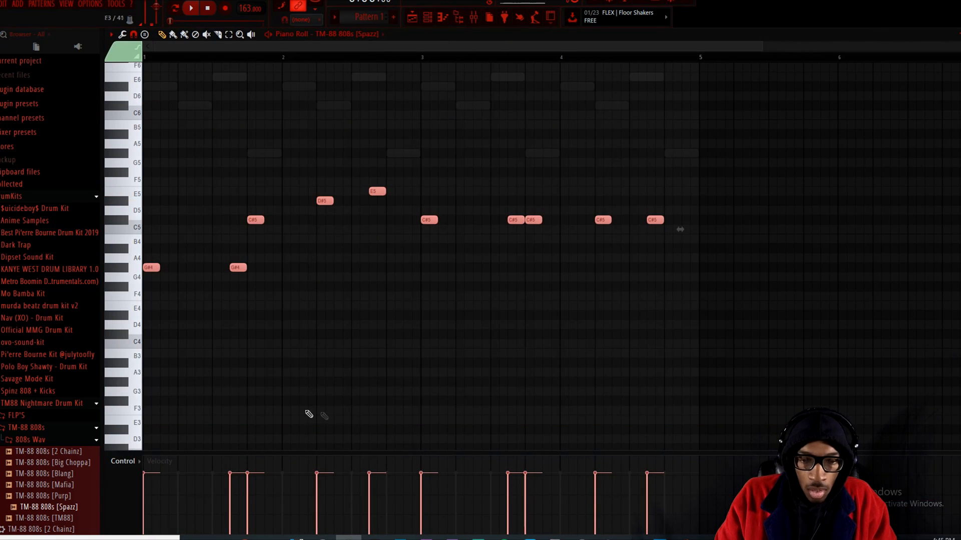
key(space)
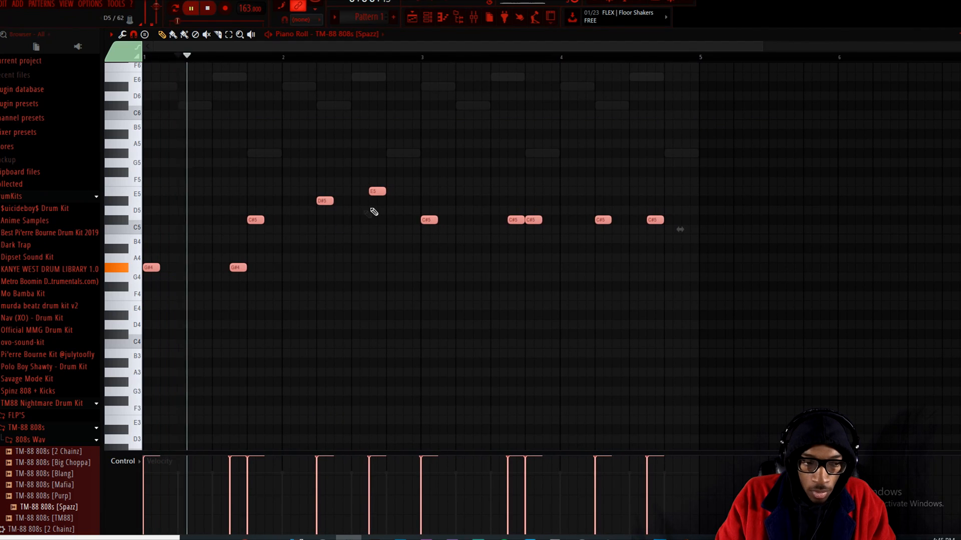
key(ctrl+d)
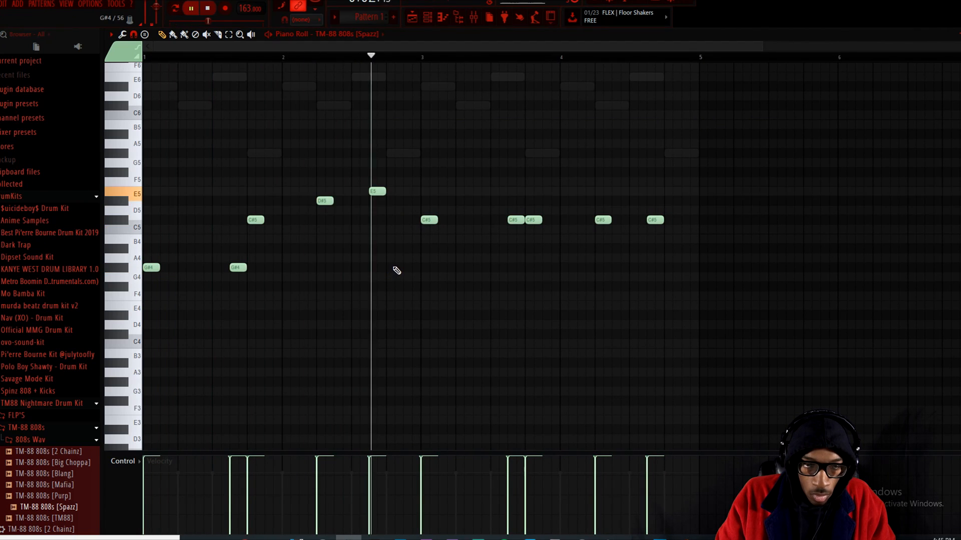
Replace the C#5 note at the start of bar 3 with a G#4 note and play the pattern
key(space)
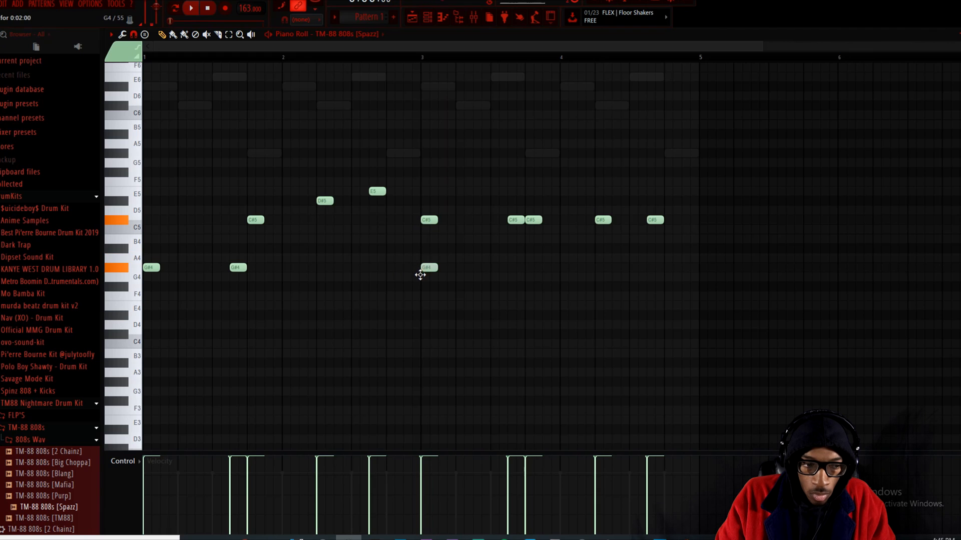
key(space)
right_click(428, 220)
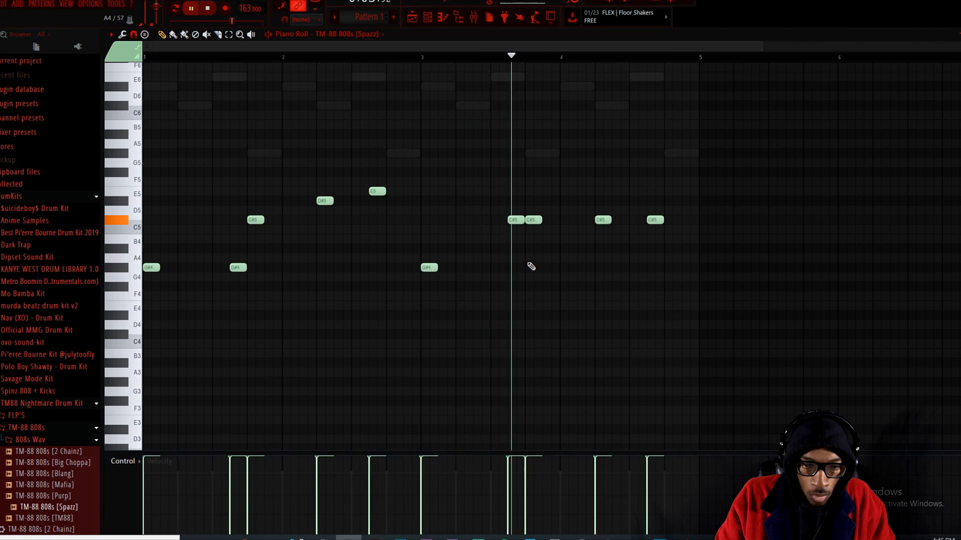
Replace the last C#5 note of bar 4 with E5 halfway through beat 3 and play the pattern
key(space)
click(643, 200)
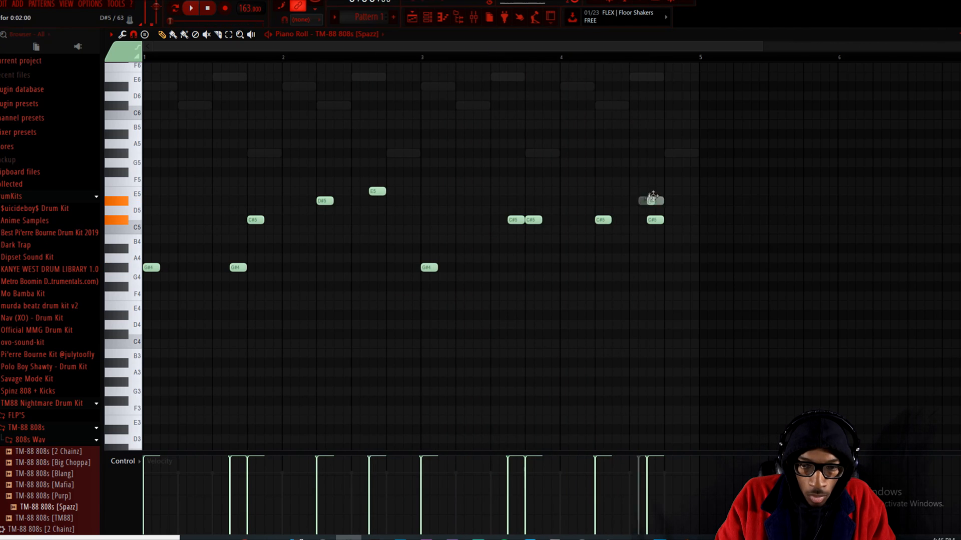
key(space)
right_click(655, 220)
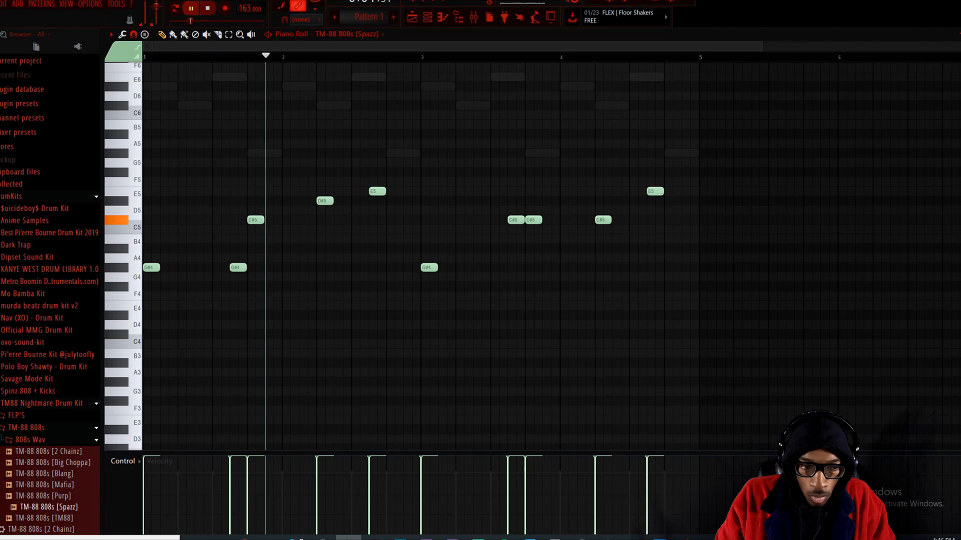
Add the TM-88 Kicks [Metro X TM-88] sample as a channel and place hits on steps 1, 13, 21, 27, 33, 43, 45, 53 and 59
click(429, 16)
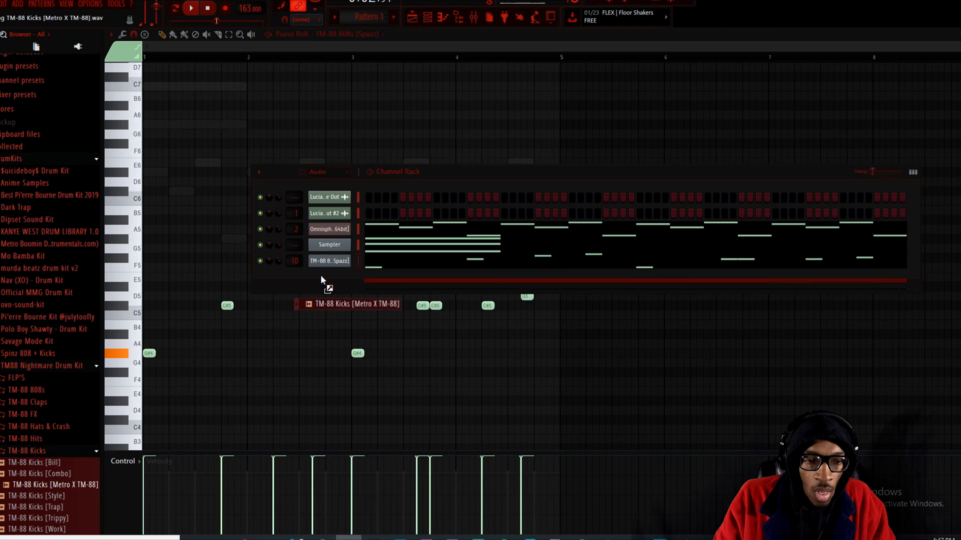
drag(321, 279, 332, 277)
right_click(350, 276)
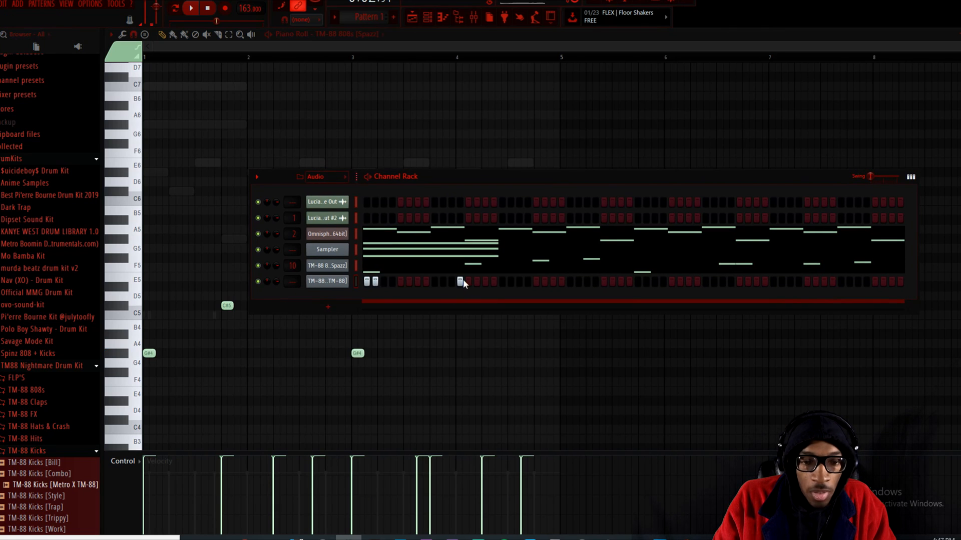
click(468, 281)
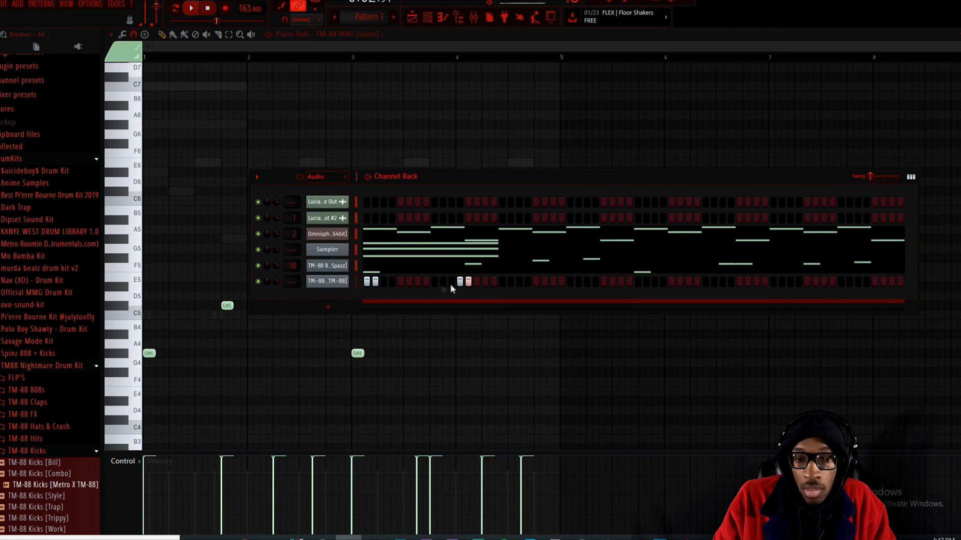
right_click(457, 283)
click(587, 282)
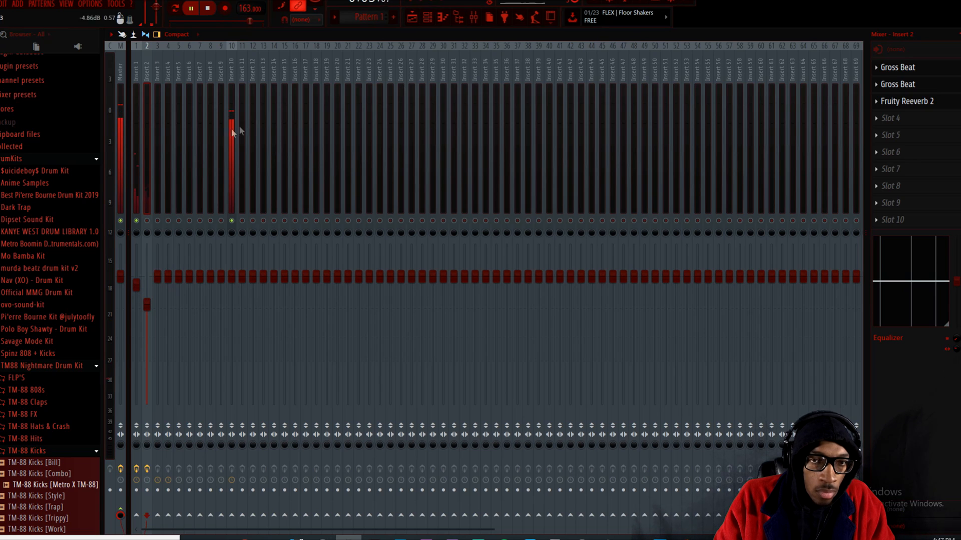
Route the TM-88 kick channel to mixer track 11 and unmute that track
click(426, 18)
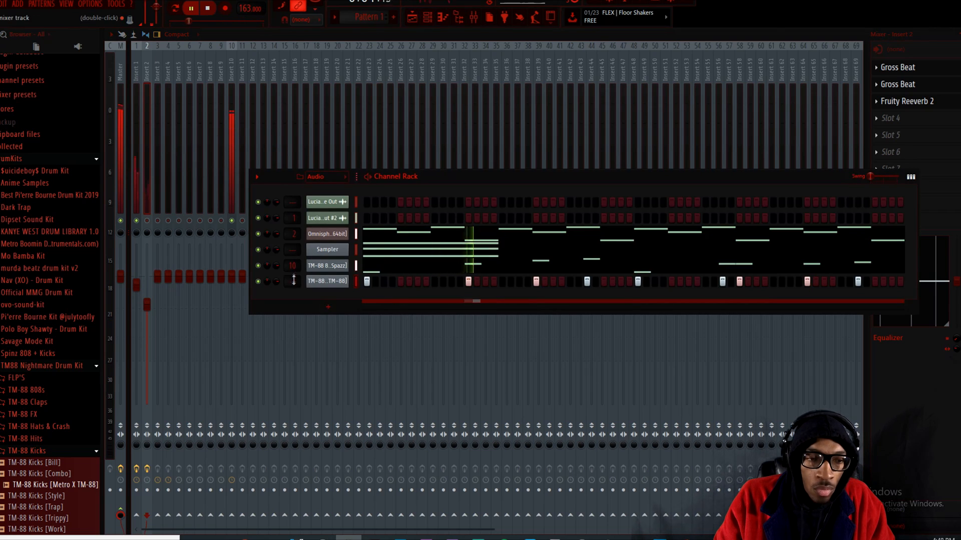
drag(292, 281, 292, 260)
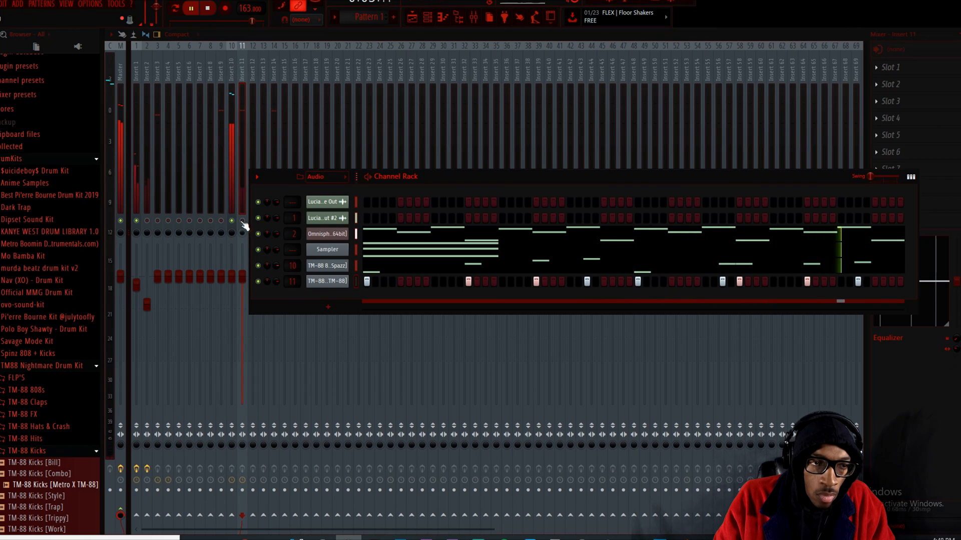
click(244, 195)
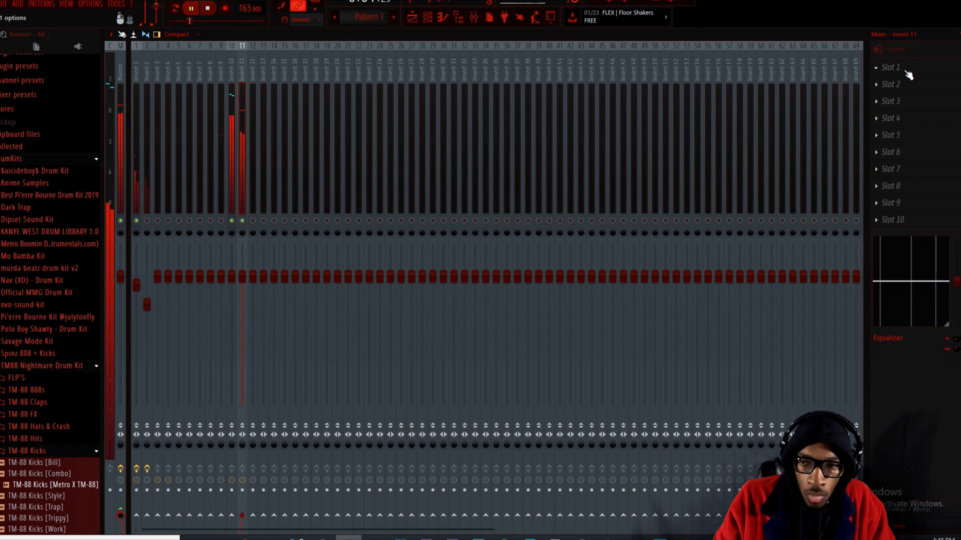
Load Fruity WaveShaper in the first effect slot of mixer track 11, bend its curve upward at the middle point and play
click(883, 70)
mouse_move(873, 81)
click(724, 197)
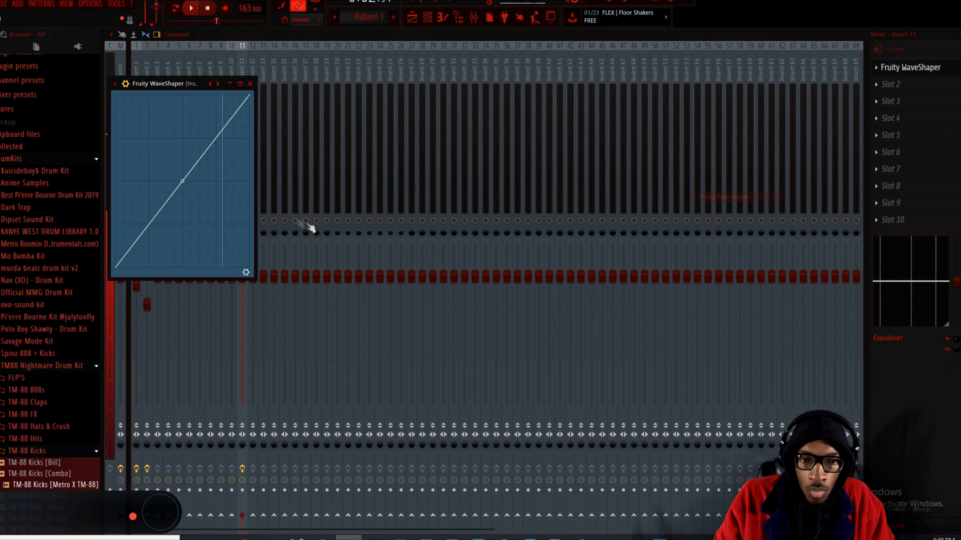
drag(179, 188, 182, 129)
key(space)
Remove the kick hit on step 45 and close the WaveShaper and Channel Rack windows
click(428, 23)
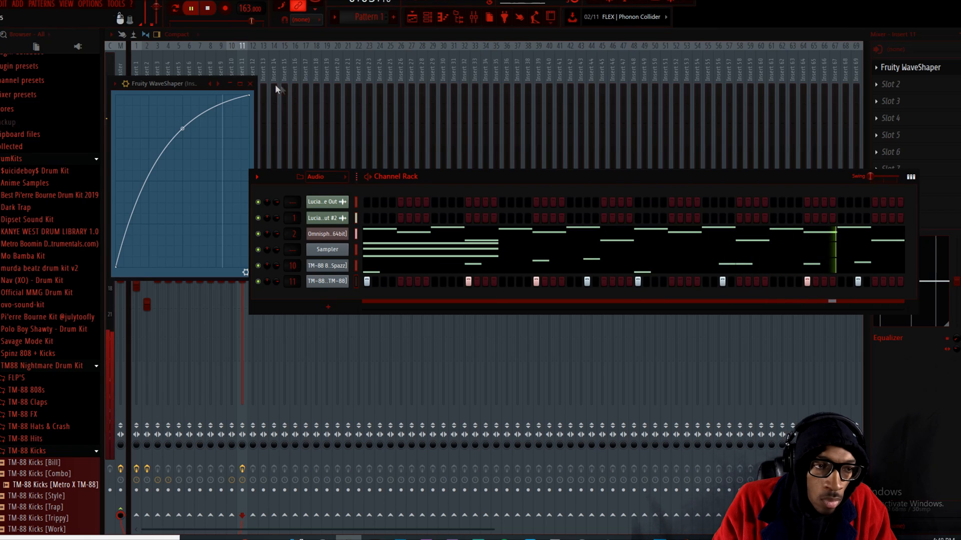
click(250, 84)
key(F6)
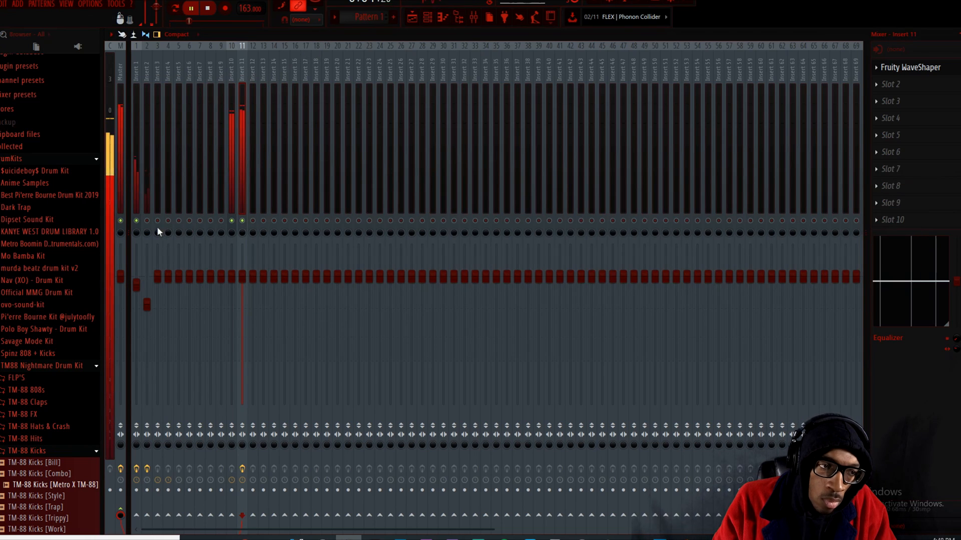
Replace the Fruity Limiter in slot 10 of the Master track with Fruity soft clipper and stop playback
click(118, 177)
click(879, 222)
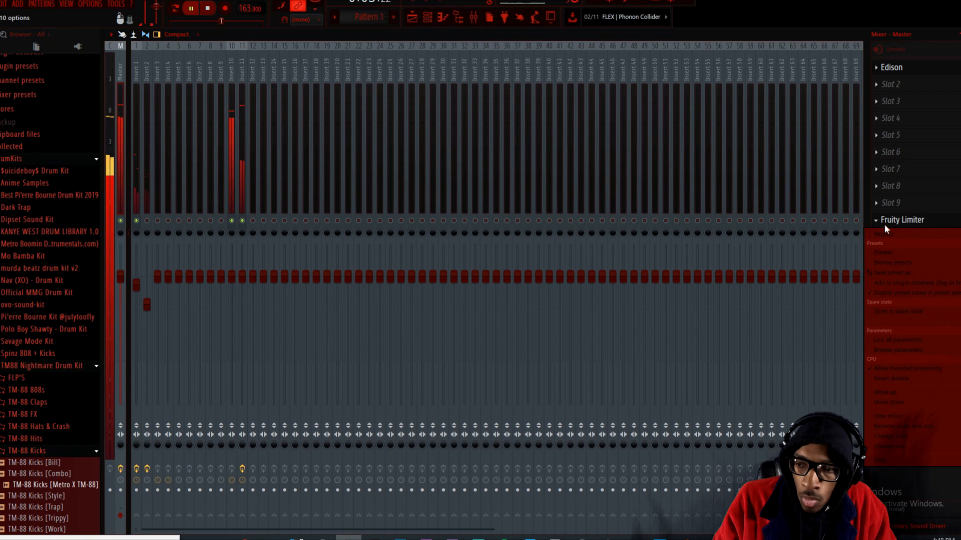
mouse_move(884, 234)
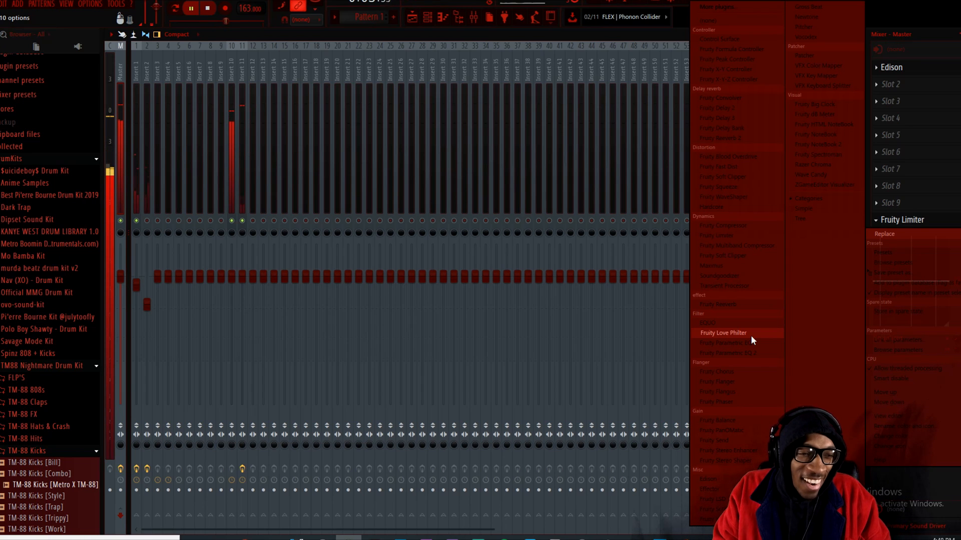
key(space)
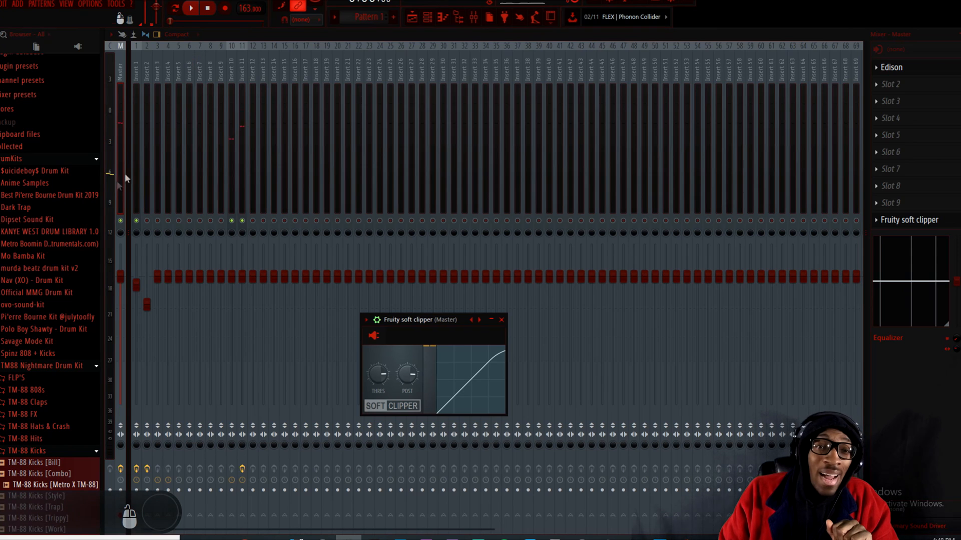
Add No Advcance Hit from the Savage Mode Kit as a new channel, enable Normalize for it and play the pattern
click(40, 344)
right_click(48, 474)
click(83, 423)
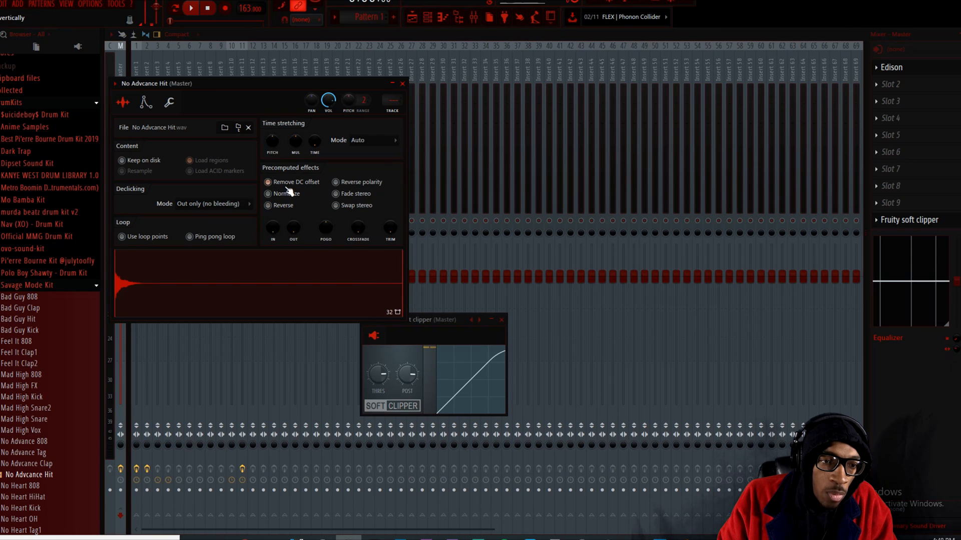
key(space)
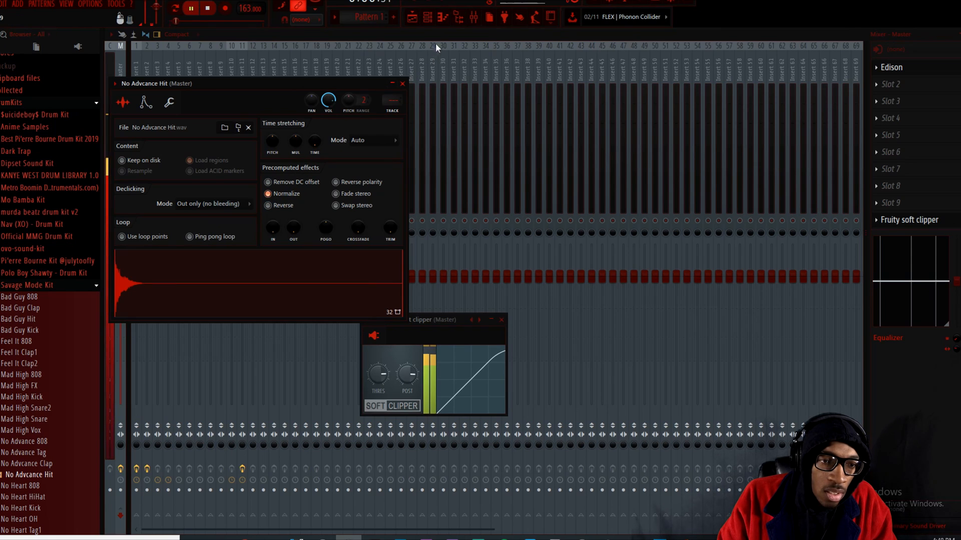
Fill the No Advcance Hit channel every 4 steps, and change the fill to every 8 steps
click(456, 17)
right_click(345, 297)
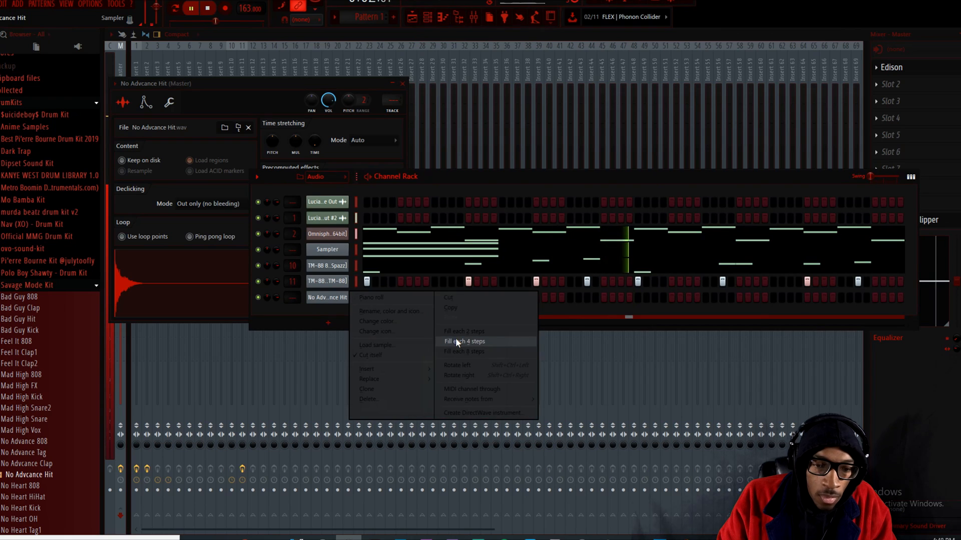
click(456, 341)
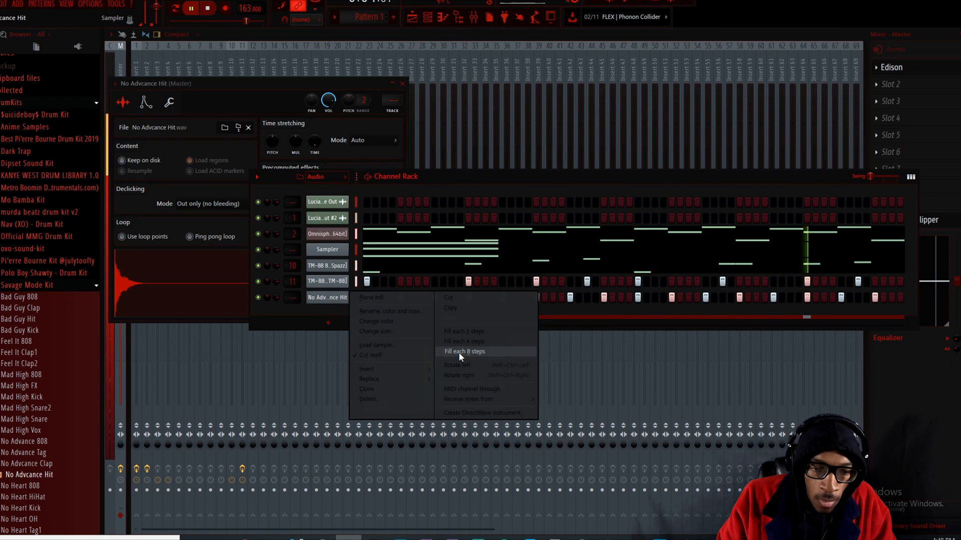
click(455, 342)
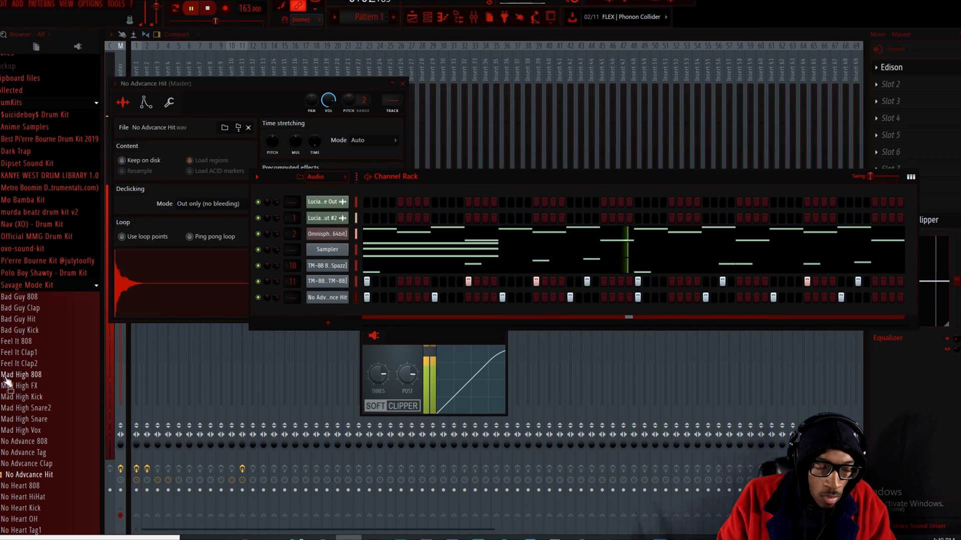
Add Mad High Snare from the Savage Mode Kit as a new channel and place hits on steps 9 and 25
click(39, 419)
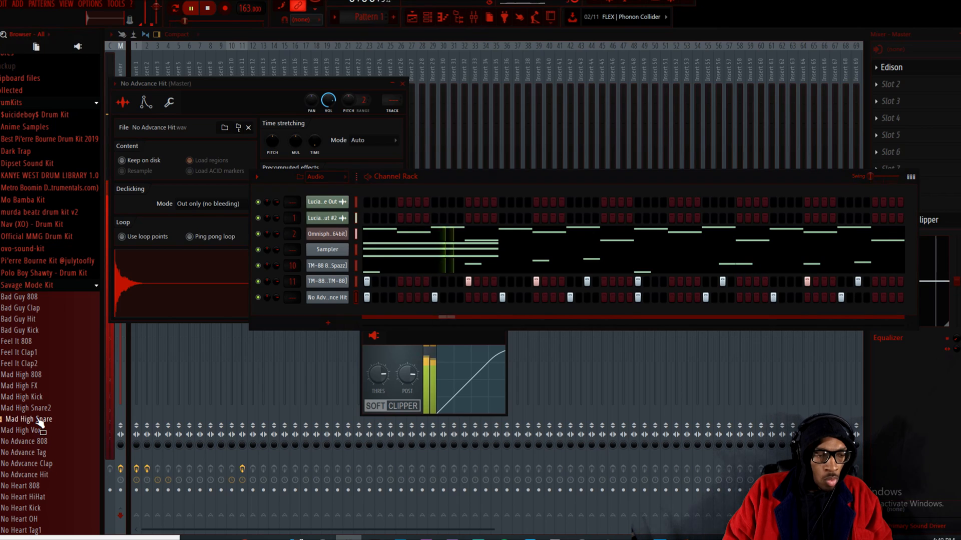
drag(371, 305, 327, 310)
click(435, 313)
key(space)
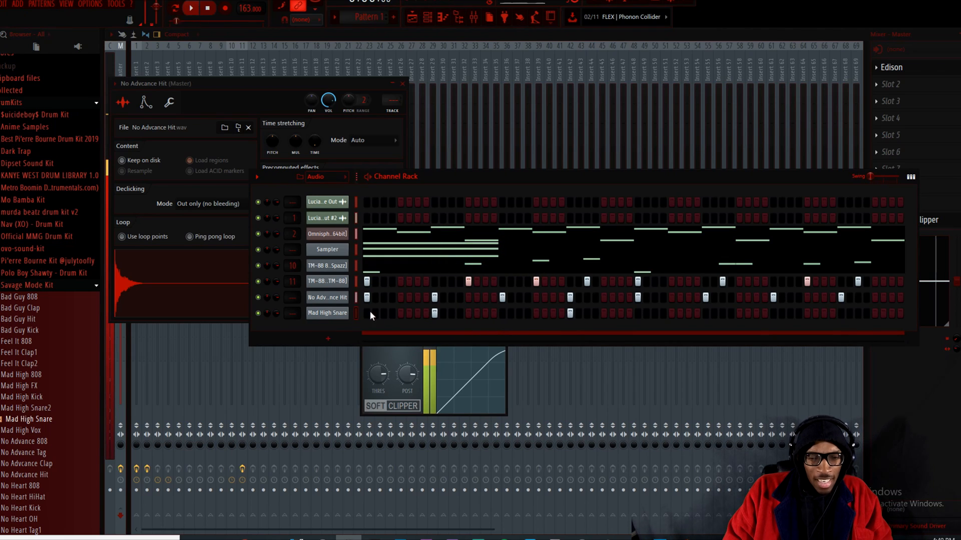
Place further Mad High Snare hits on steps 41 and 57 while the pattern plays
click(342, 313)
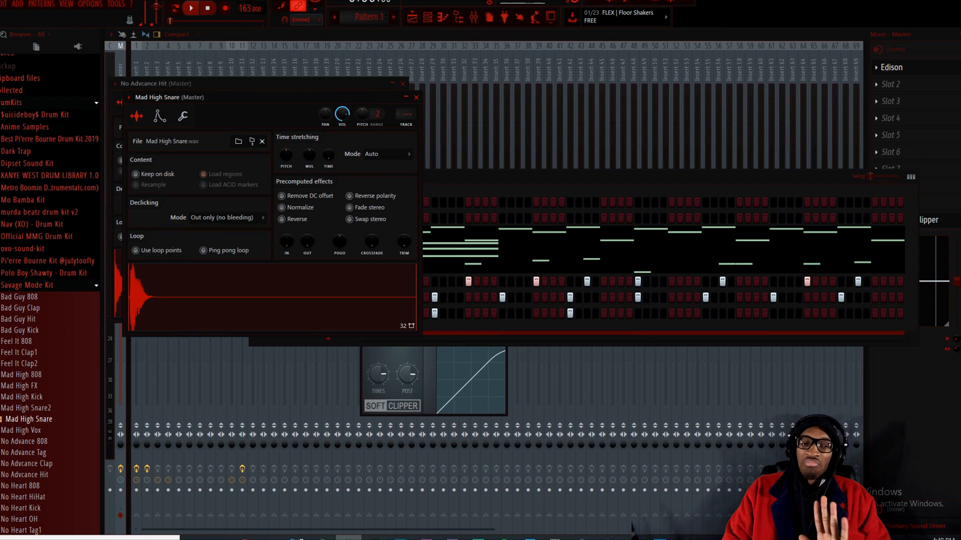
click(572, 178)
key(space)
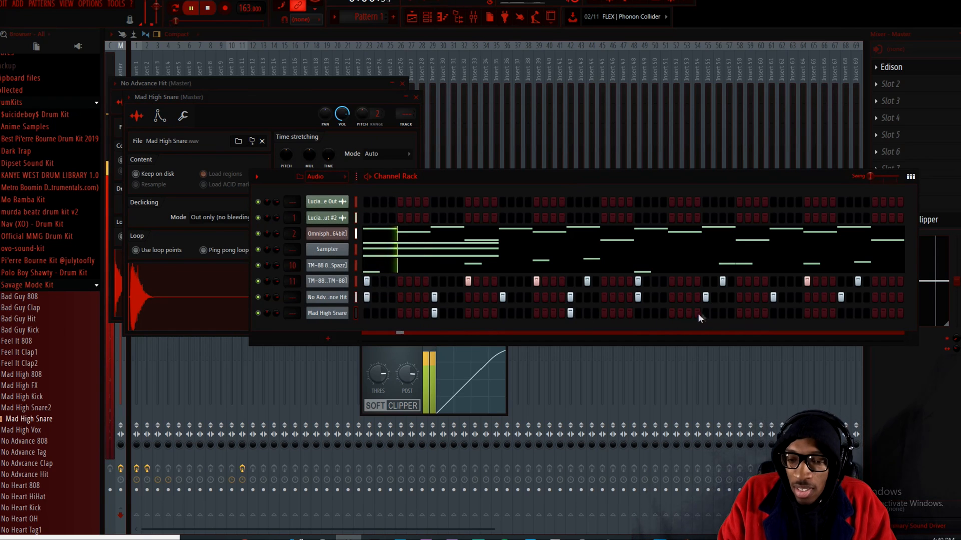
click(842, 313)
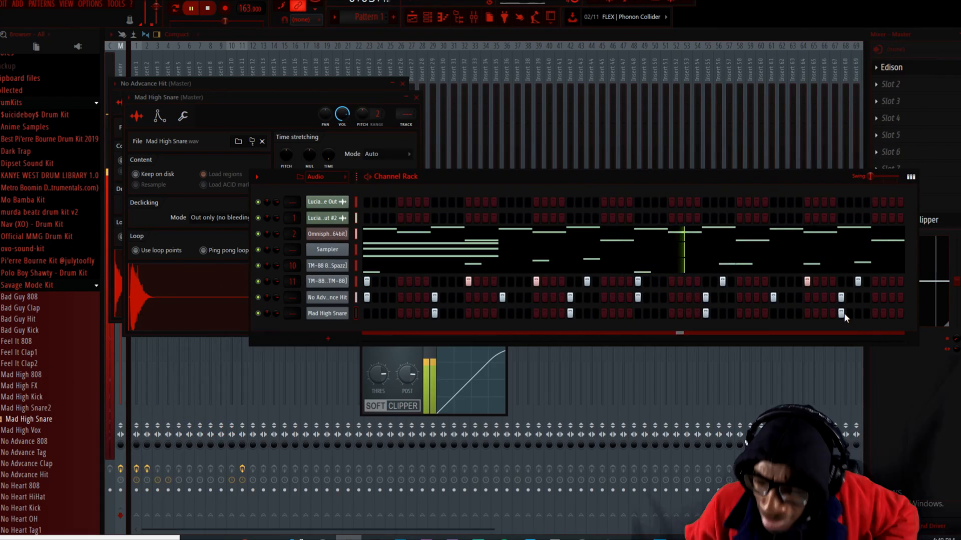
Fill the No Advcance Hit channel every 2 steps, listen to the pattern and stop playback
right_click(348, 297)
click(480, 332)
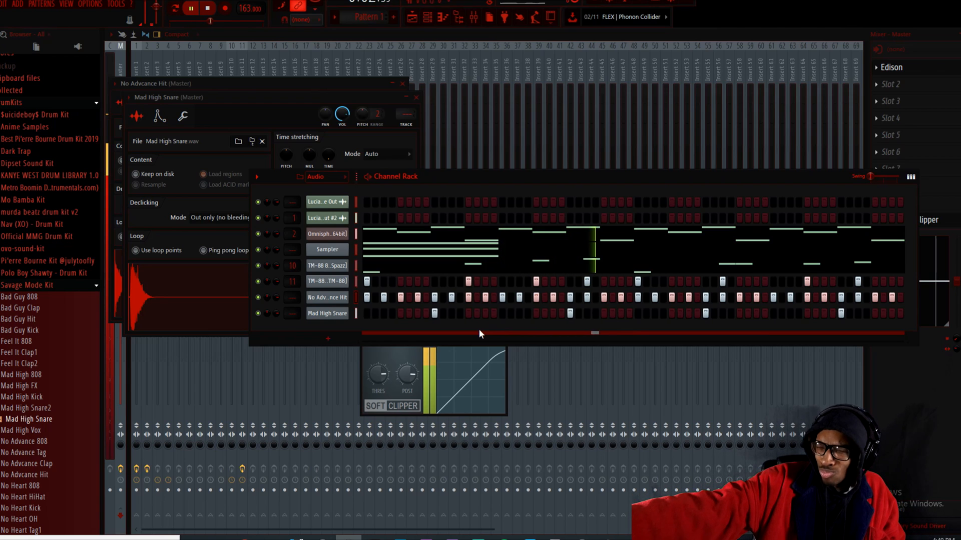
key(XF86AudioRaiseVolume)
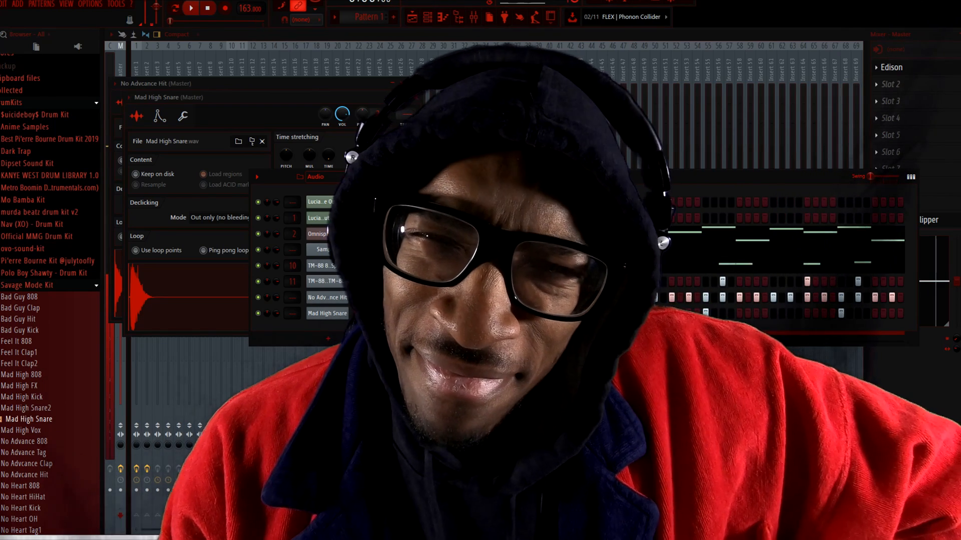
key(space)
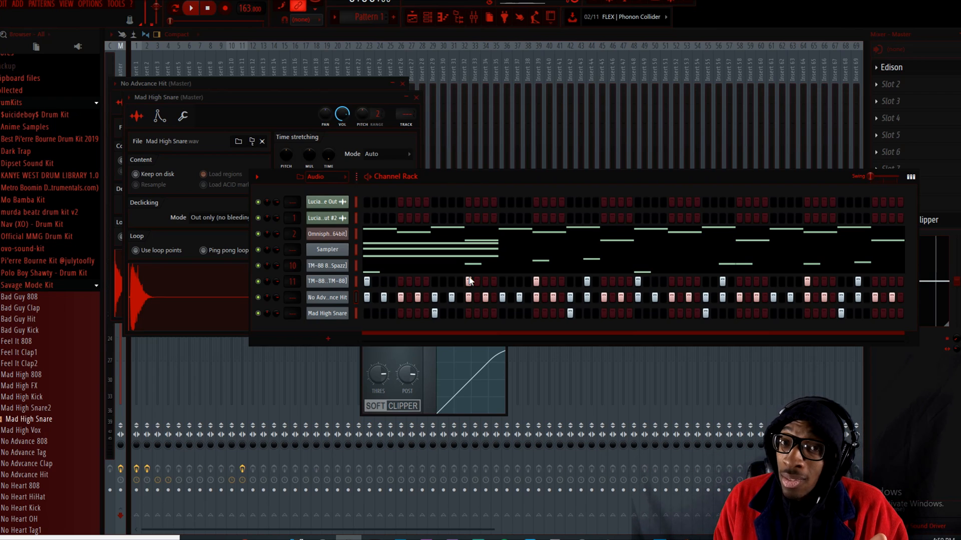
Open the No Advcance Hit channel in the piano roll and lengthen its C5 notes to run end to end up to bar 5
right_click(336, 300)
click(377, 297)
key(space)
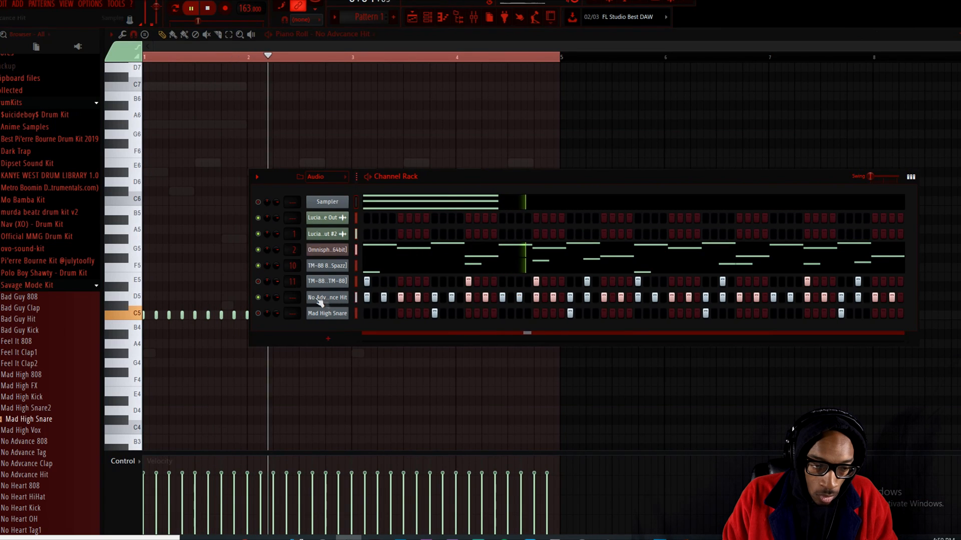
right_click(345, 294)
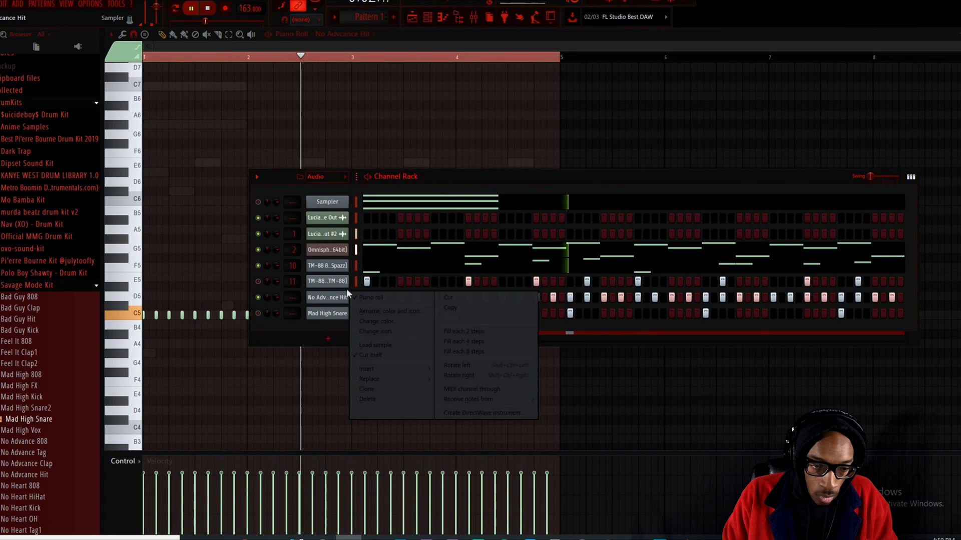
click(427, 17)
key(ctrl+a)
key(ctrl+l)
key(ctrl+d)
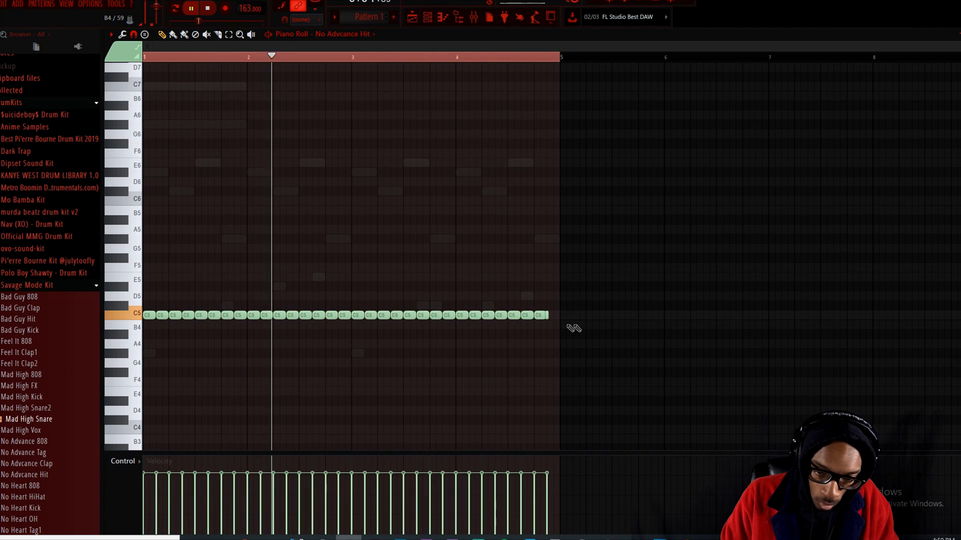
drag(559, 316, 565, 316)
key(space)
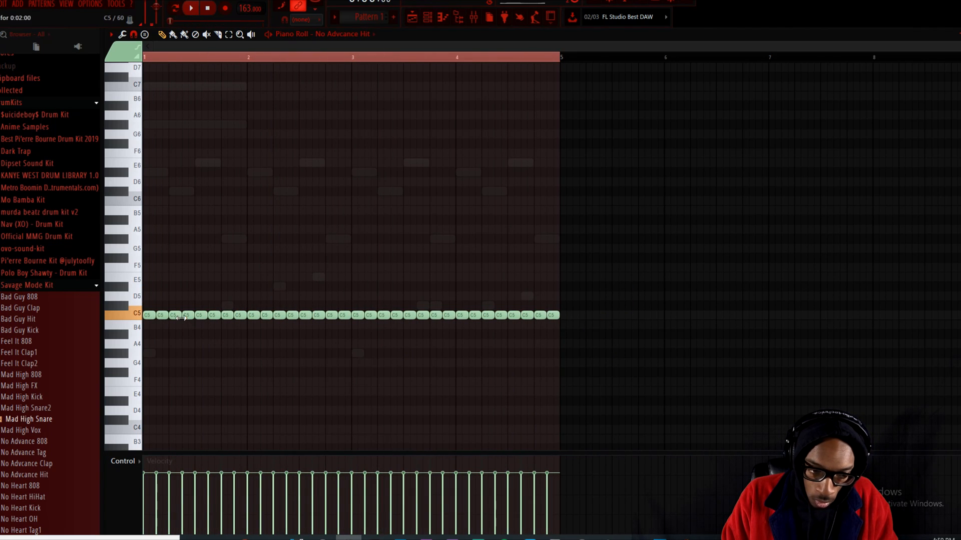
Split the fourth C5 note of bar 1 with the Chopper and move the pieces down to A4
key(alt+u)
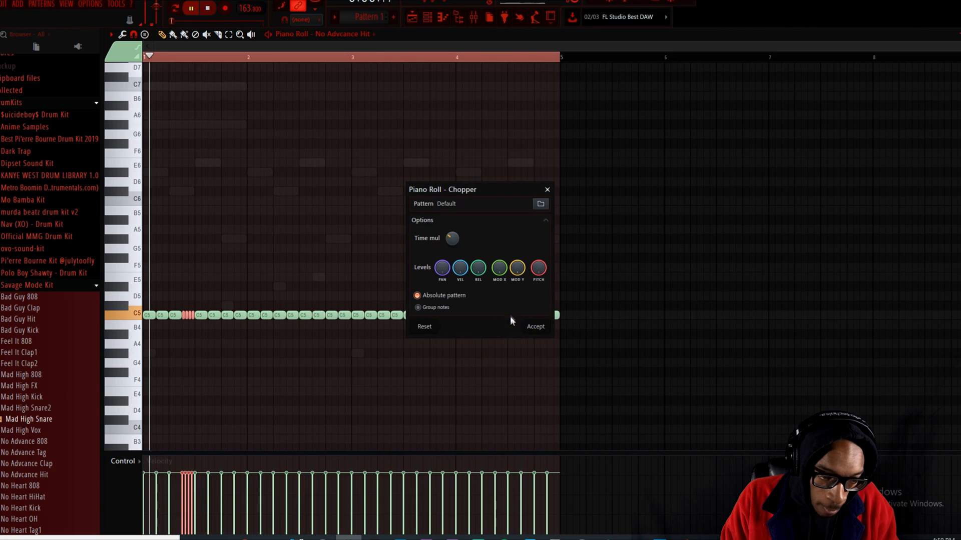
click(533, 326)
key(space)
drag(185, 348, 187, 346)
Place a short F4 note on beat 4 of bar 1 while checking the pattern playback
key(space)
click(194, 384)
key(space)
key(space)
drag(195, 384, 223, 383)
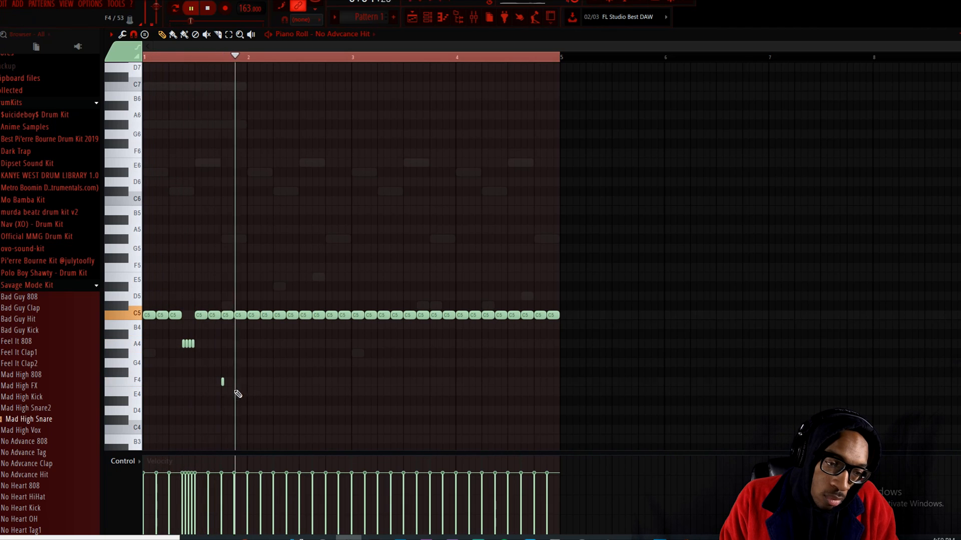
Step the four chopped notes in bar 1 down in pitch to B4, A4, G#4 and F#4
scroll(195, 363, up, 4)
drag(184, 344, 185, 325)
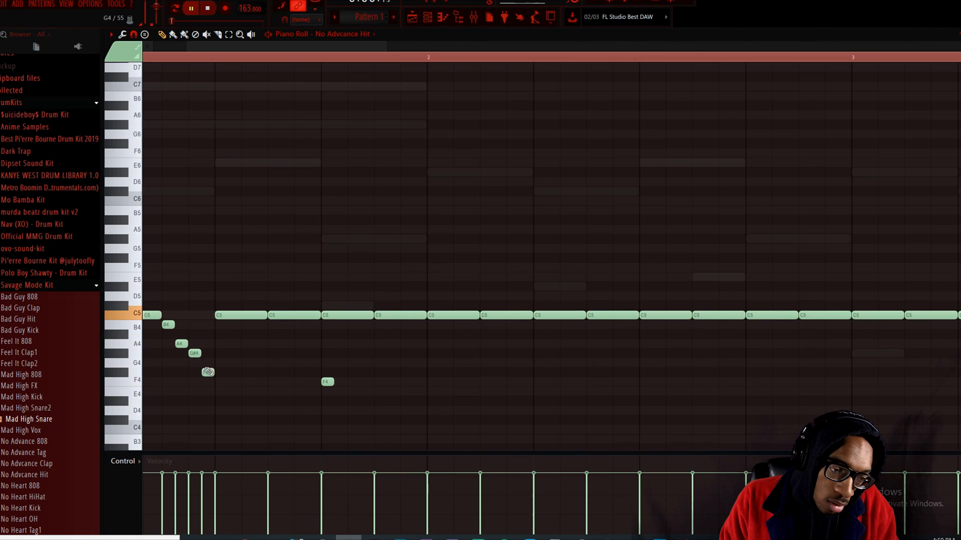
scroll(208, 371, down, 4)
key(space)
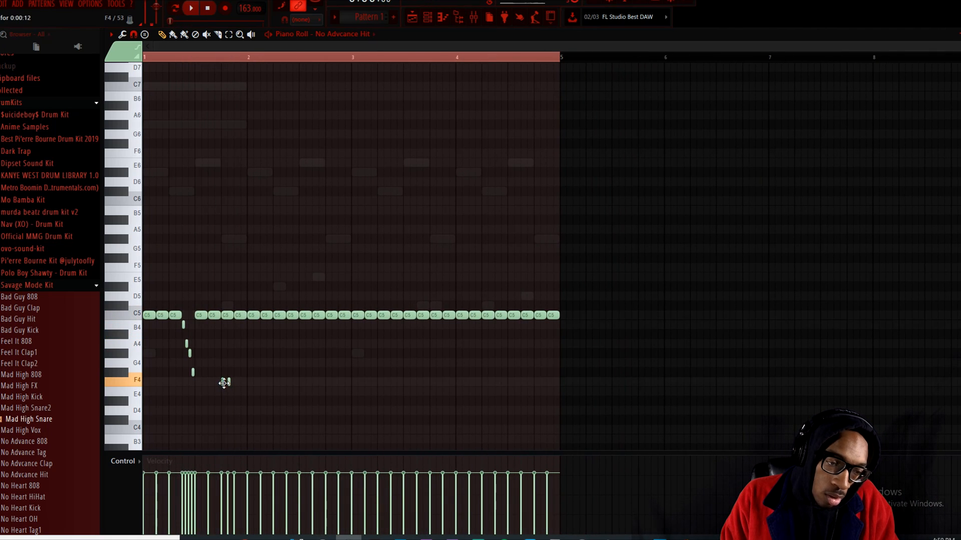
Try to duplicate the short F4 note on beat 4 of bar 1
scroll(223, 382, up, 9)
scroll(223, 444, down, 7)
scroll(195, 387, up, 4)
scroll(245, 356, down, 9)
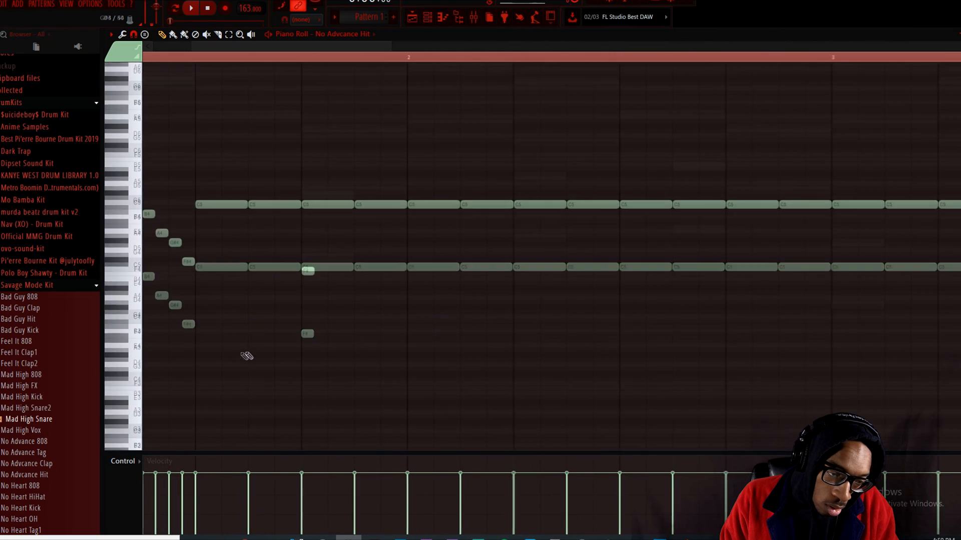
key(ctrl+b)
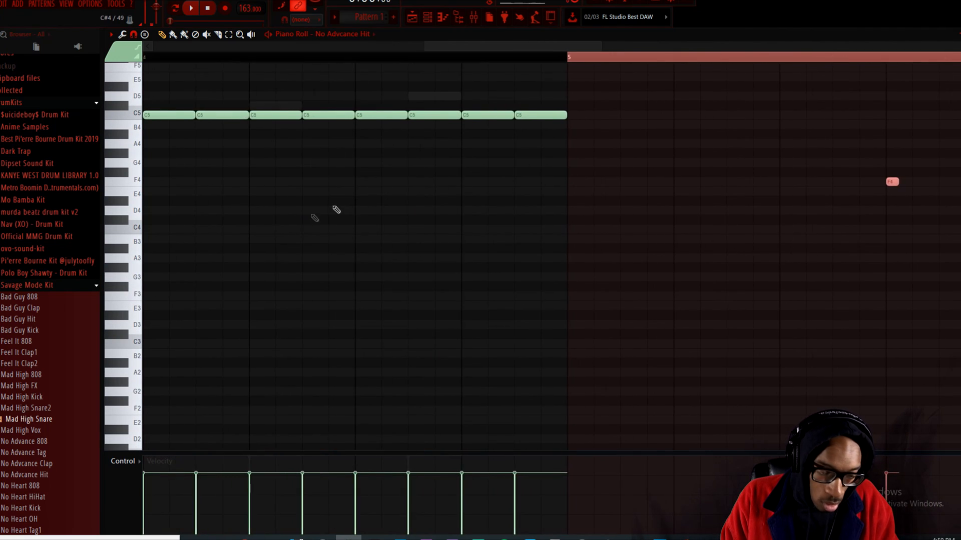
scroll(547, 187, down, 4)
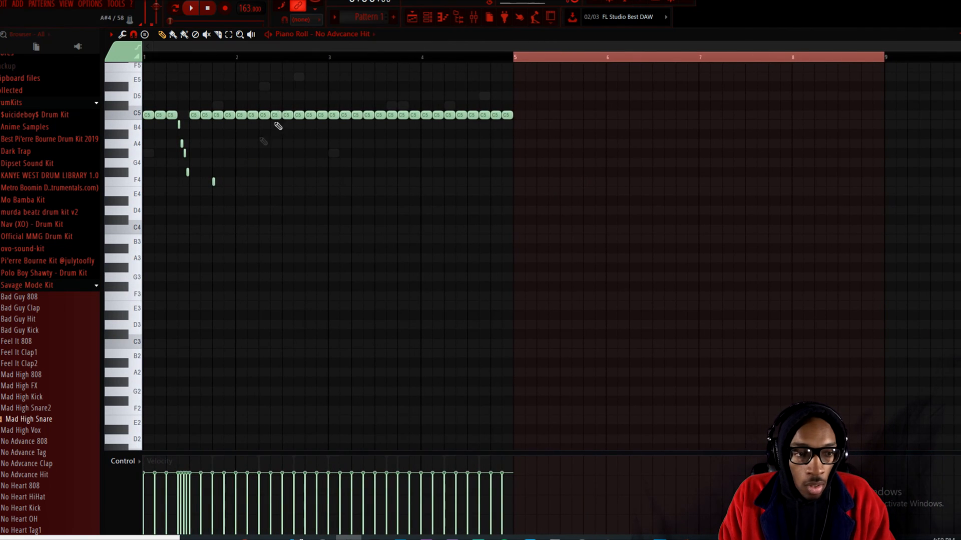
ctrl+click(275, 61)
Repeat the F4 note into a group of three and stretch them evenly across beat 4 of bar 1
scroll(208, 193, up, 7)
drag(288, 170, 347, 187)
key(ctrl+b)
key(ctrl+b)
drag(466, 193, 142, 153)
drag(435, 182, 639, 182)
scroll(315, 204, down, 7)
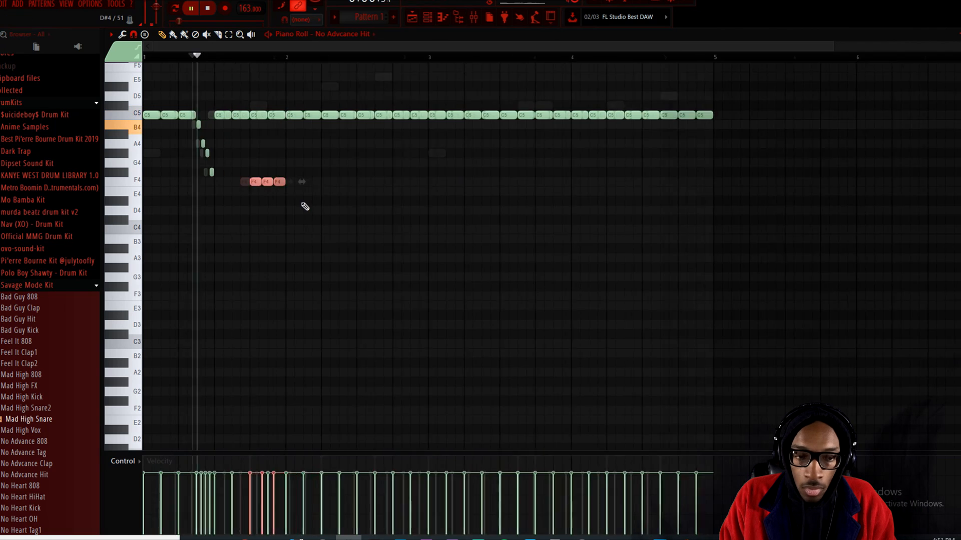
Add C4, A#3 and A3 notes in bar 2, and split the C5 note on beat 2 with the Chopper
click(299, 231)
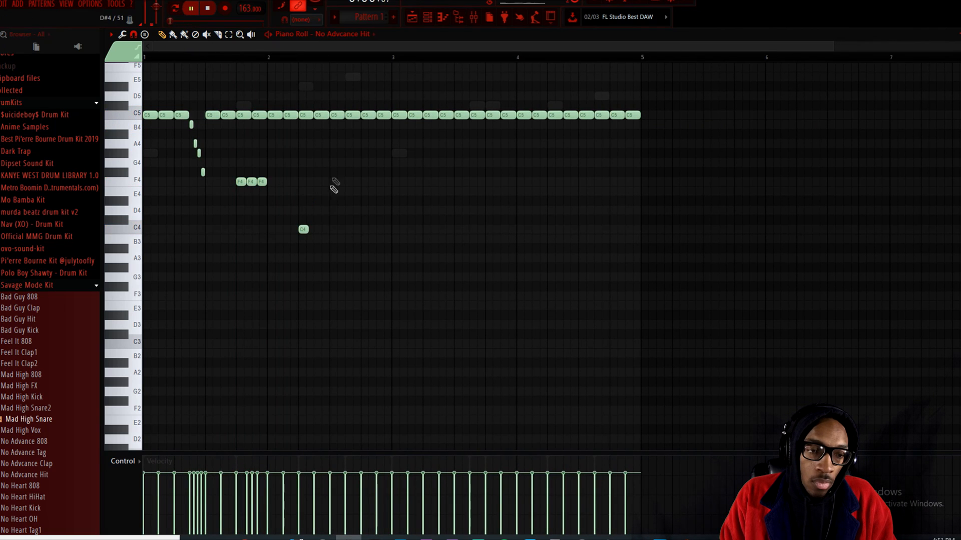
click(306, 115)
key(alt+u)
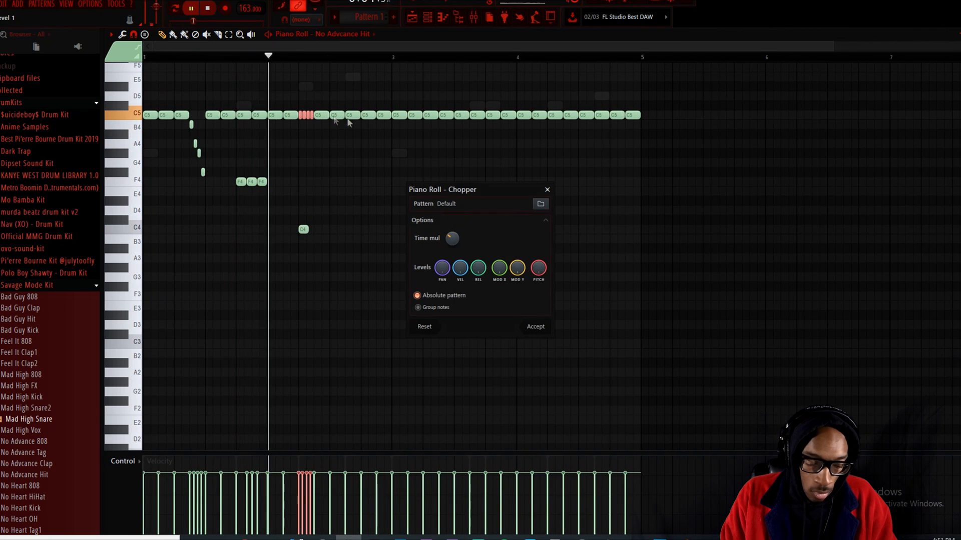
click(534, 328)
click(316, 249)
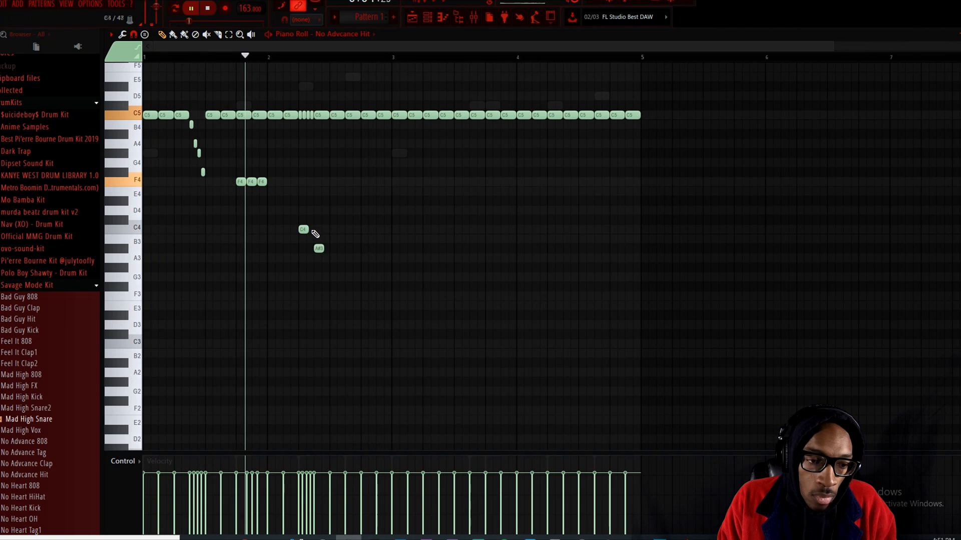
drag(352, 259, 352, 258)
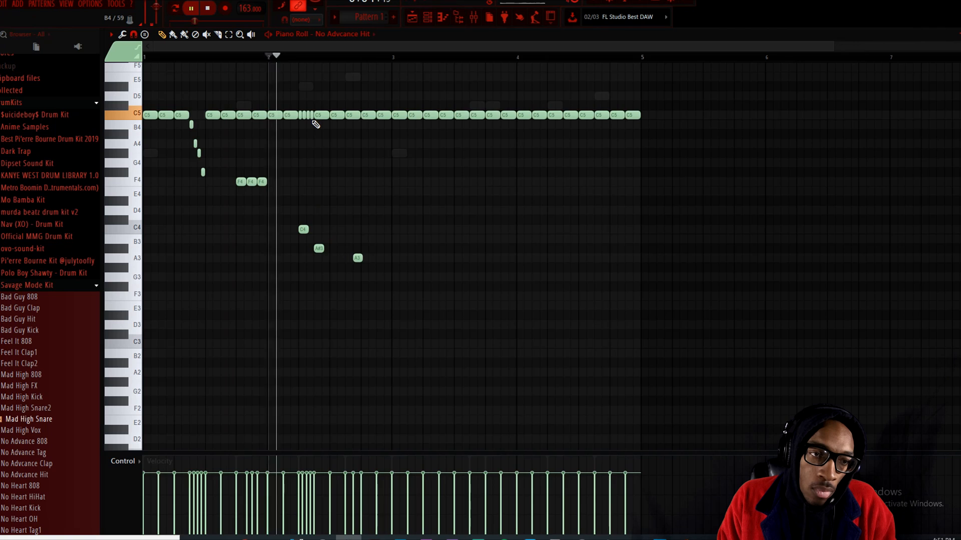
Reduce the chopped C5 notes in bar 2 to three and stretch them evenly up to the next C5 note
scroll(314, 126, up, 2)
scroll(309, 125, up, 3)
key(space)
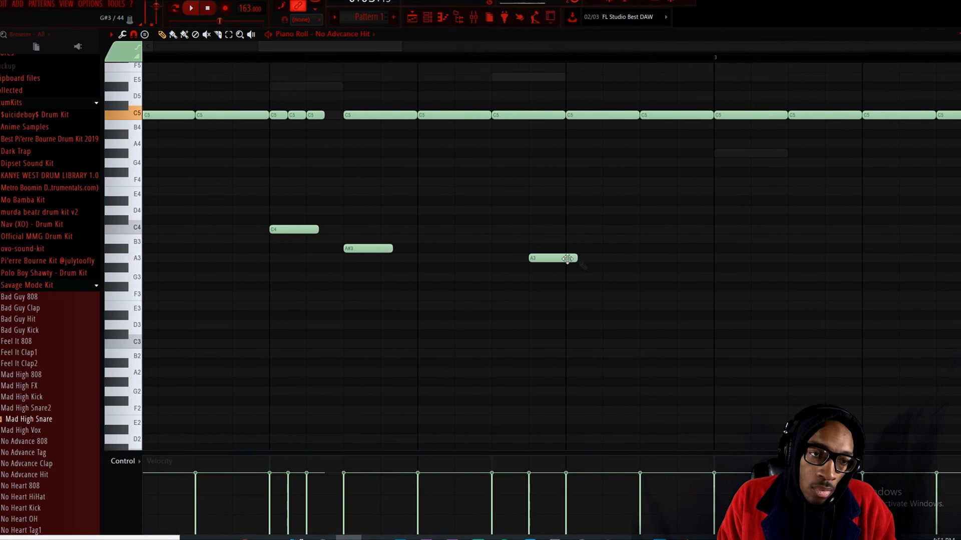
key(space)
drag(333, 120, 277, 114)
drag(341, 116, 361, 118)
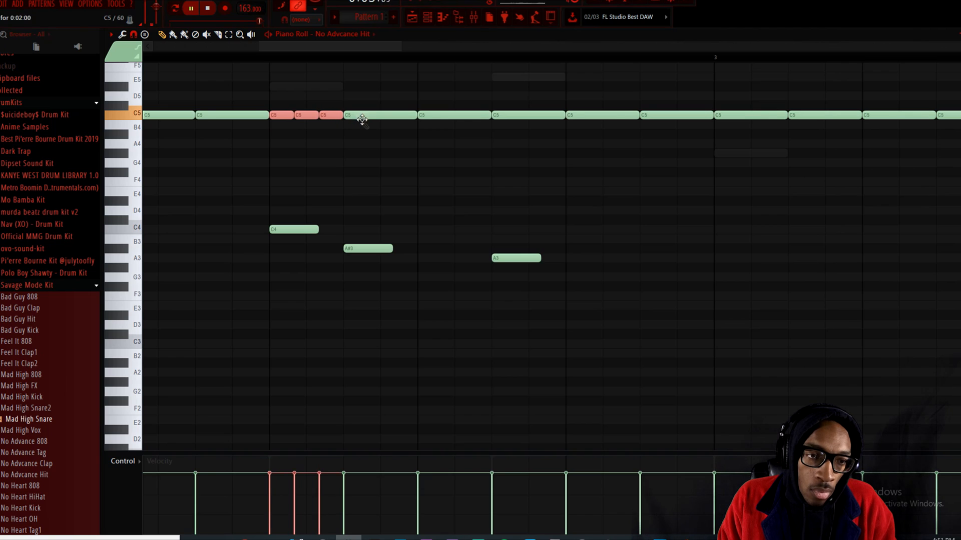
scroll(357, 135, down, 5)
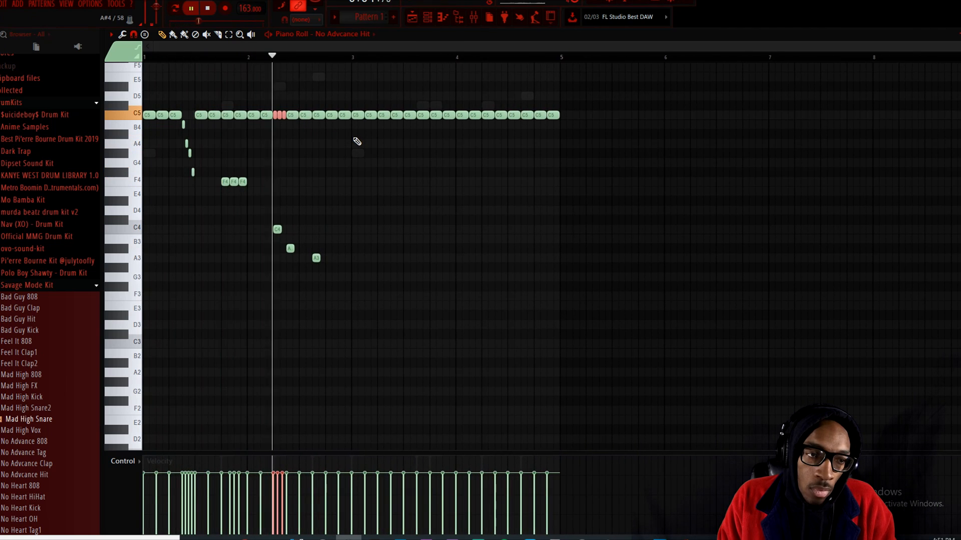
Place the A3 note on beat 4 of bar 2, and duplicate the fast C5 roll over the end of bar 4 with rising velocities
right_click(317, 258)
drag(323, 257, 329, 257)
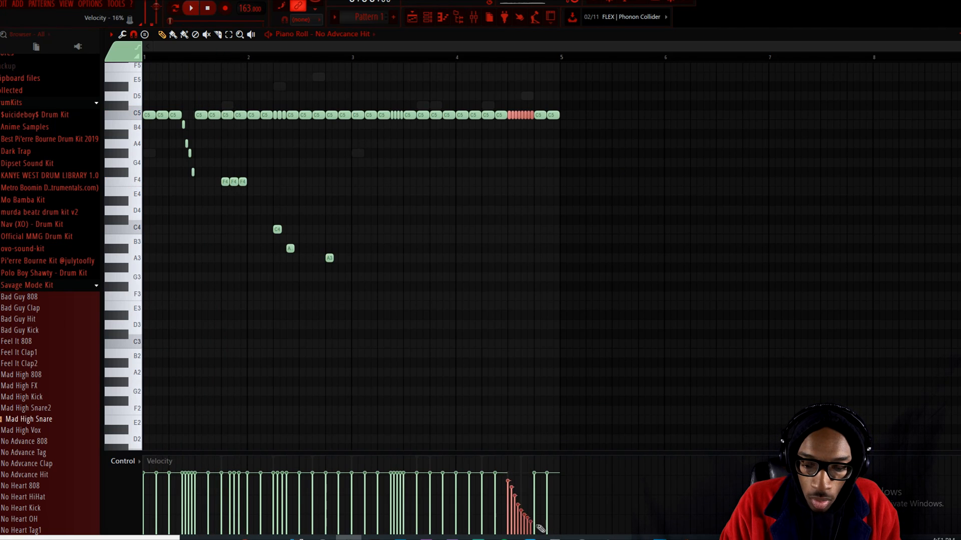
key(ctrl+b)
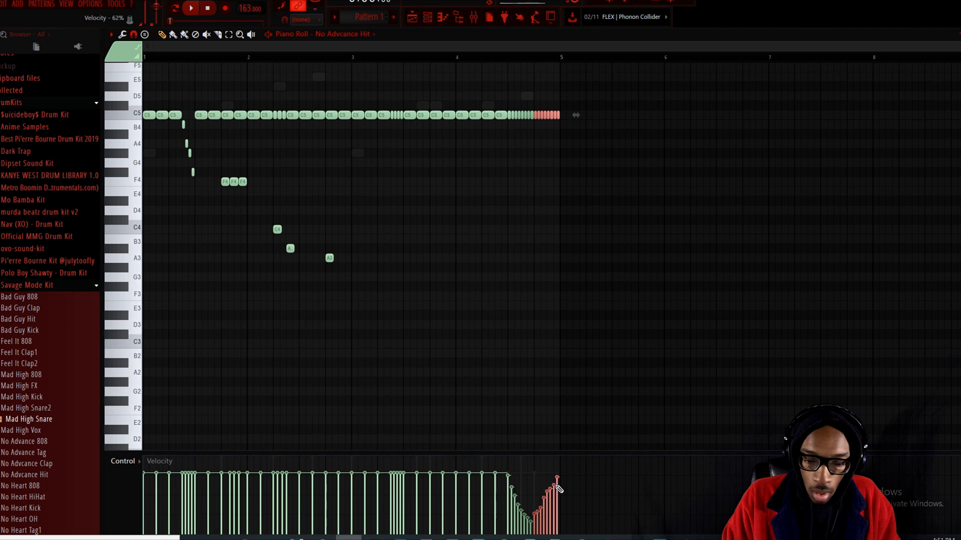
Turn the chopped C5 notes in bar 3 into an even group of three and move them down to G4
key(space)
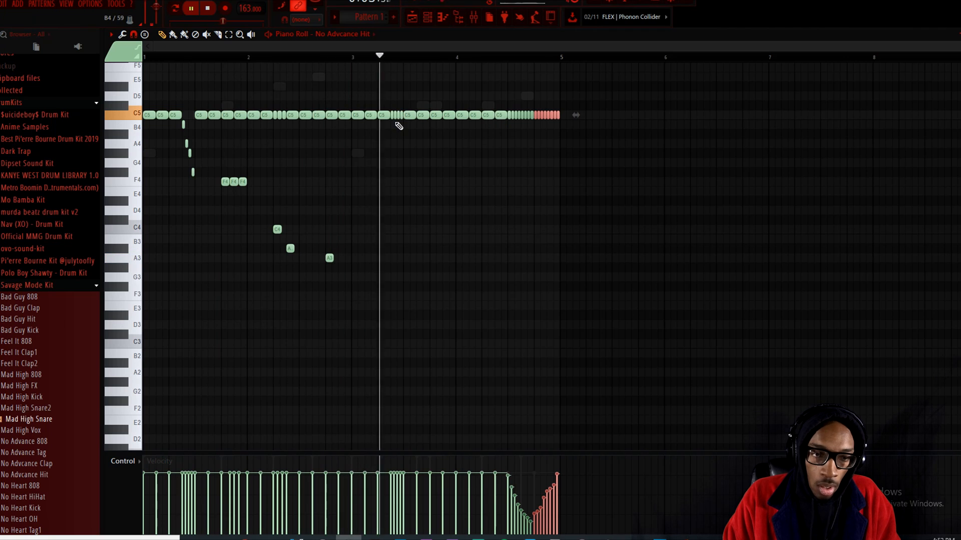
scroll(401, 118, up, 3)
scroll(413, 116, up, 2)
drag(415, 116, 350, 121)
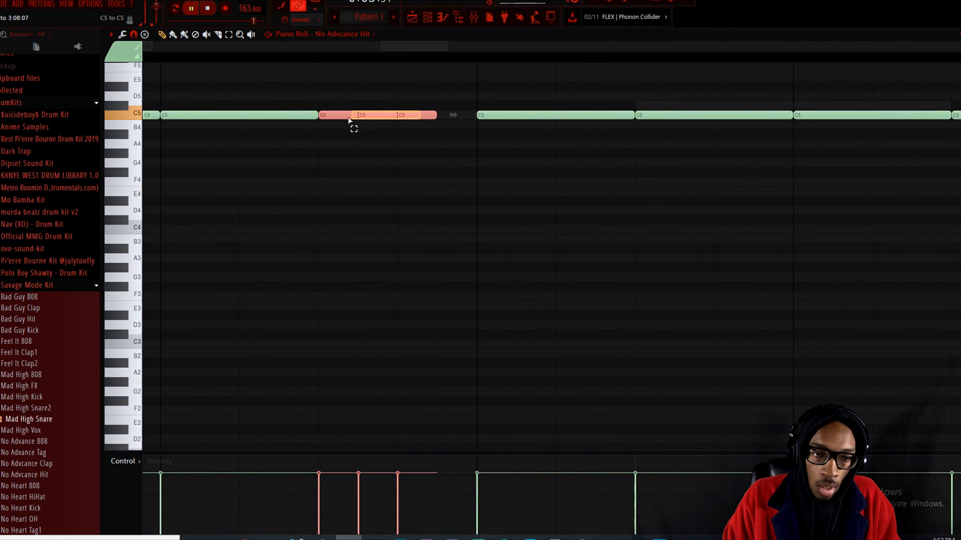
drag(453, 116, 493, 163)
click(427, 19)
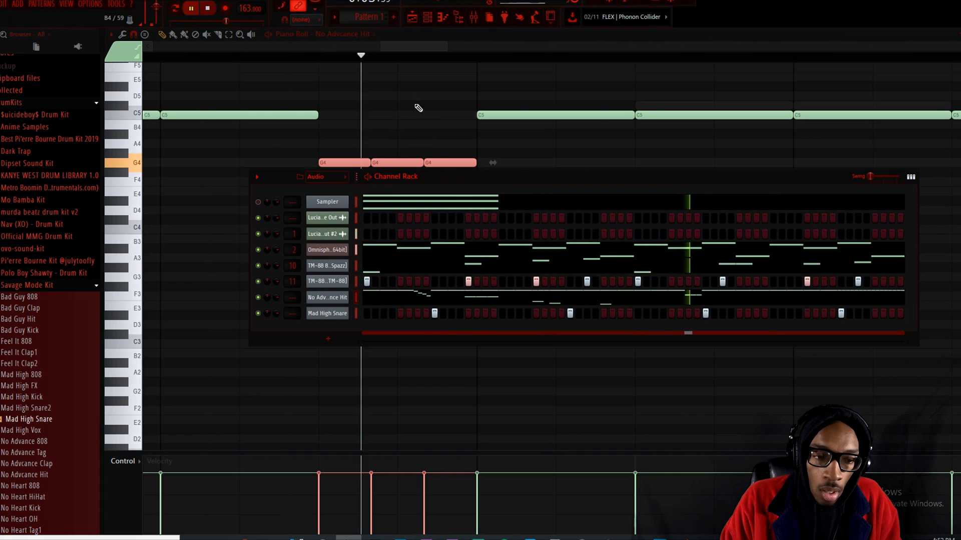
click(390, 36)
scroll(442, 184, down, 6)
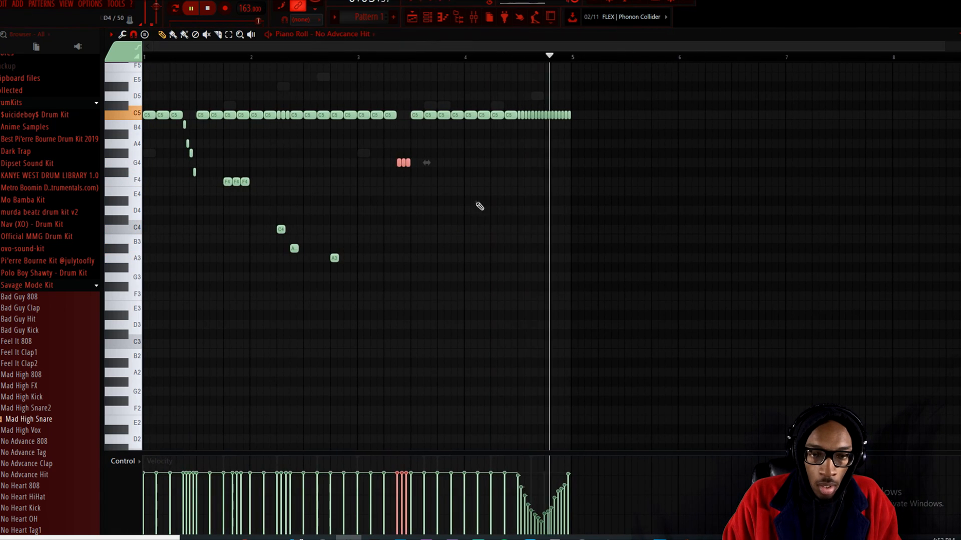
Duplicate the three G4 notes, move the copies to A3 and stretch them across the second half of bar 3
scroll(438, 212, up, 3)
scroll(441, 211, up, 2)
key(ctrl+b)
drag(495, 220, 536, 206)
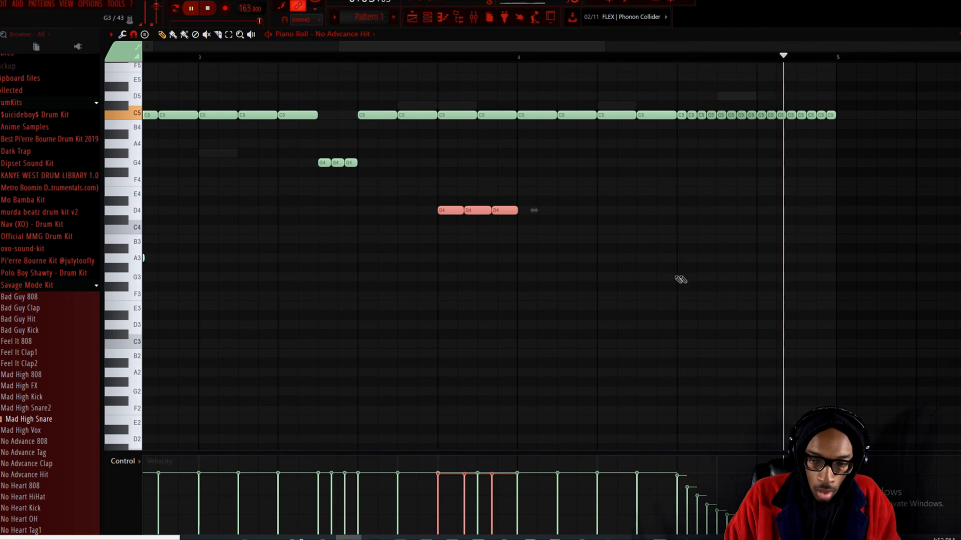
drag(478, 209, 535, 256)
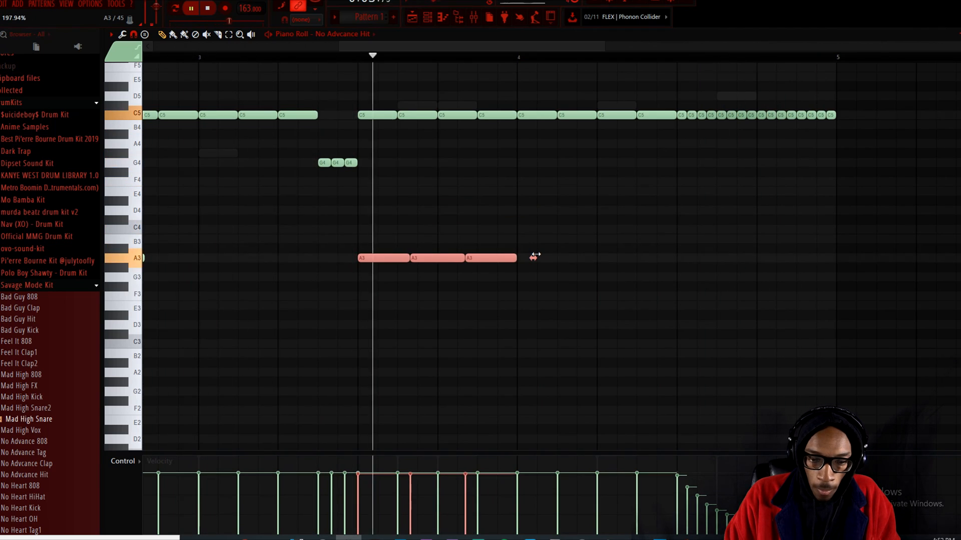
Add an F#4 note on beat 2 of bar 4 and three B2 notes stretched across the second half of that bar
key(space)
scroll(461, 286, down, 2)
scroll(485, 260, up, 3)
scroll(488, 259, up, 2)
ctrl+click(590, 234)
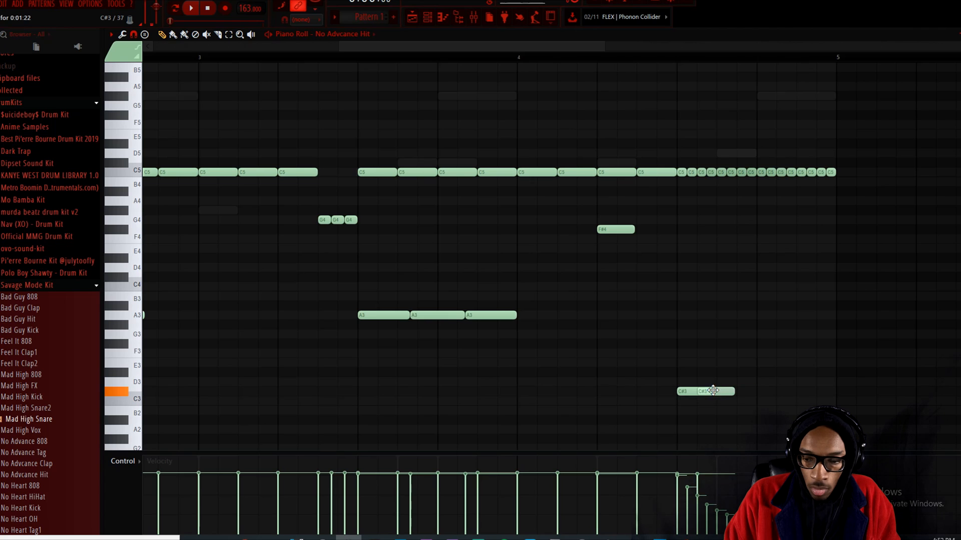
drag(546, 331, 692, 405)
Play back the hit pattern and delete the last two F4 notes in bar 1
key(space)
scroll(650, 390, down, 3)
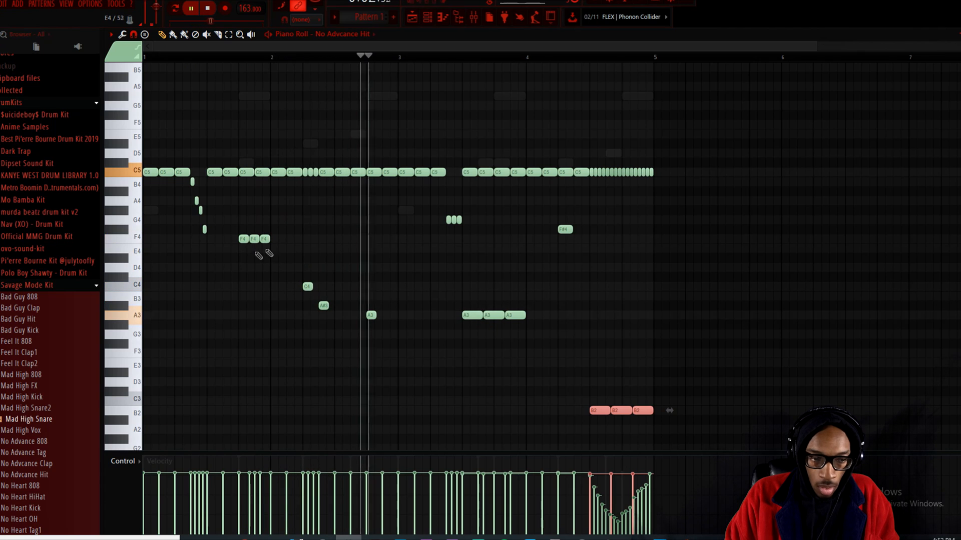
scroll(260, 247, up, 2)
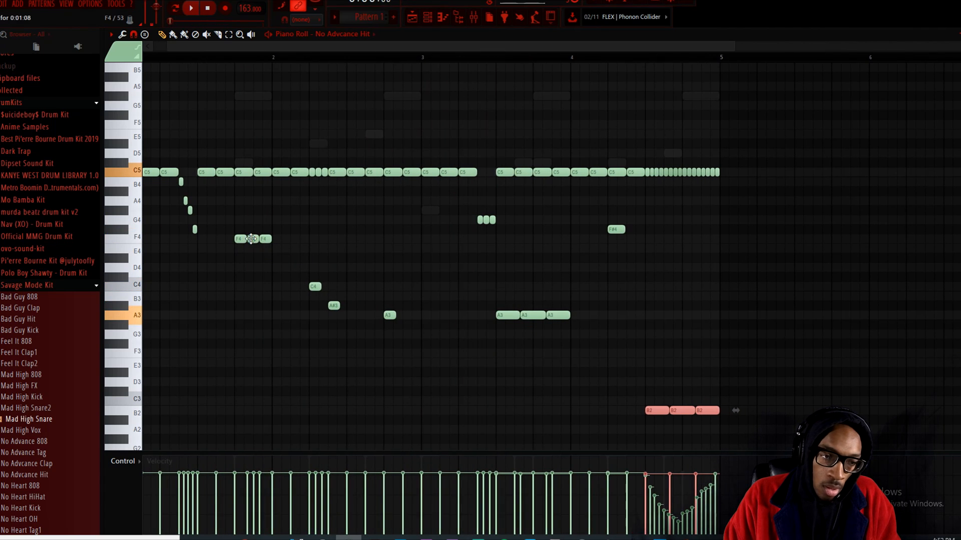
key(space)
right_click(269, 240)
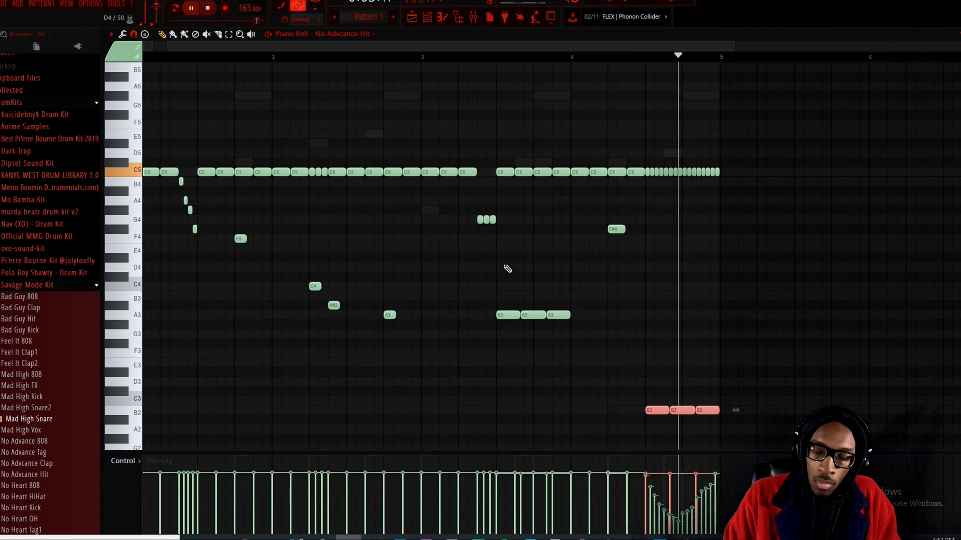
Turn off Cut itself for the No Advcance Hit channel and play the pattern in the piano roll
scroll(683, 408, up, 3)
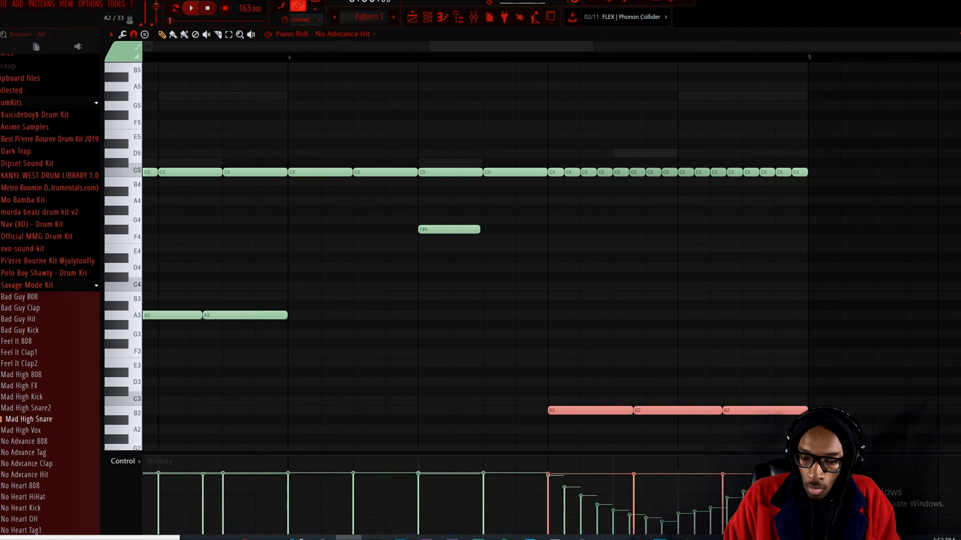
click(426, 18)
right_click(328, 299)
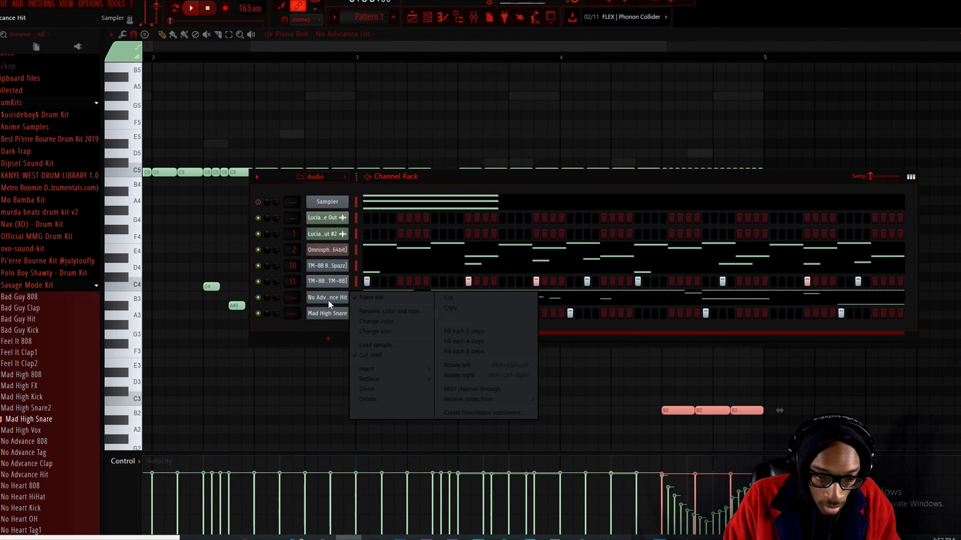
click(386, 356)
key(space)
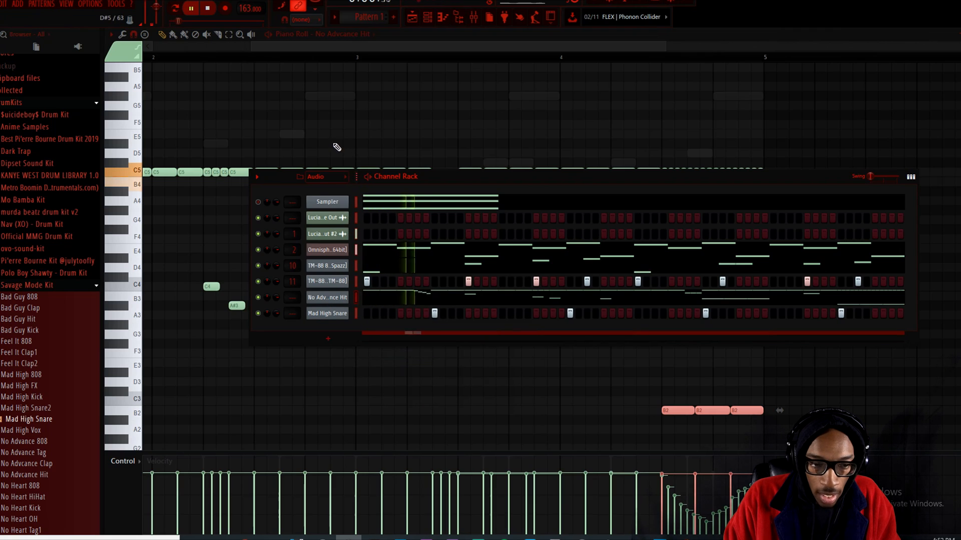
click(395, 48)
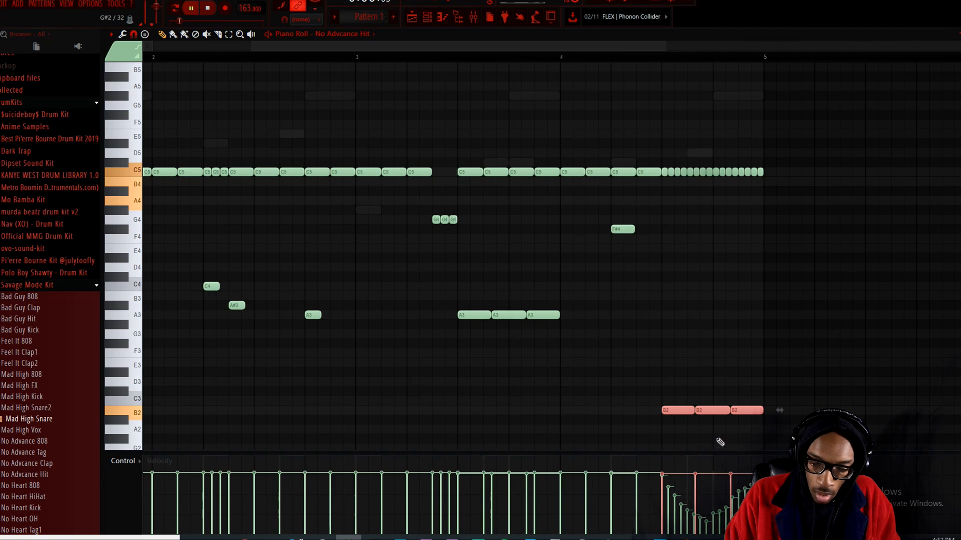
Replace the three B2 notes in bar 4 with a B2 and an A2 note, each nearly one beat long, and save the project
scroll(718, 396, down, 3)
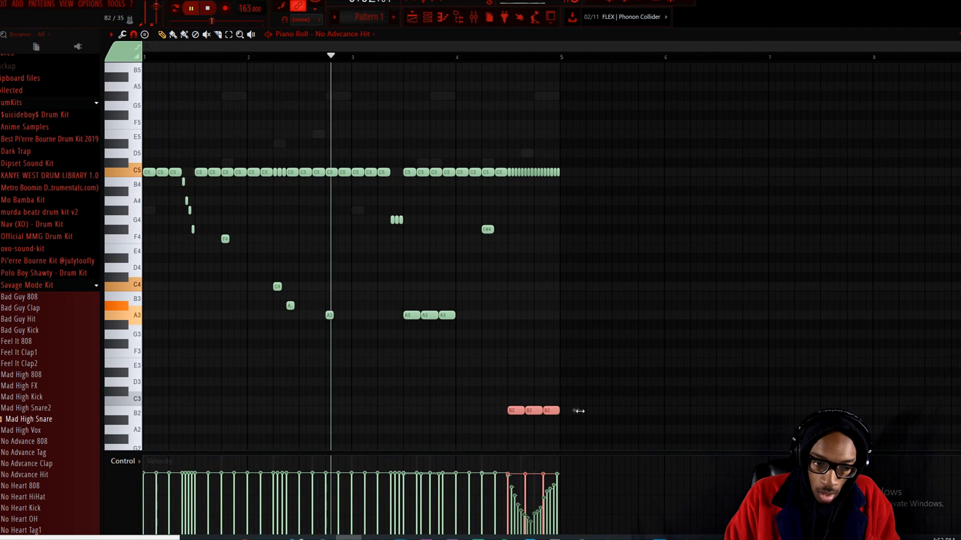
ctrl+right_click(518, 414)
scroll(368, 293, down, 4)
scroll(368, 293, down, 5)
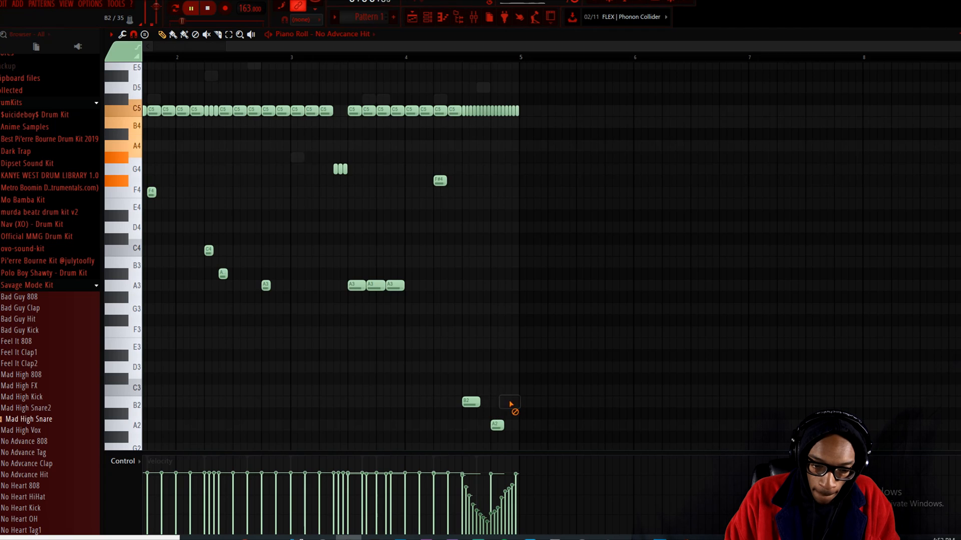
drag(499, 426, 491, 406)
key(ctrl+s)
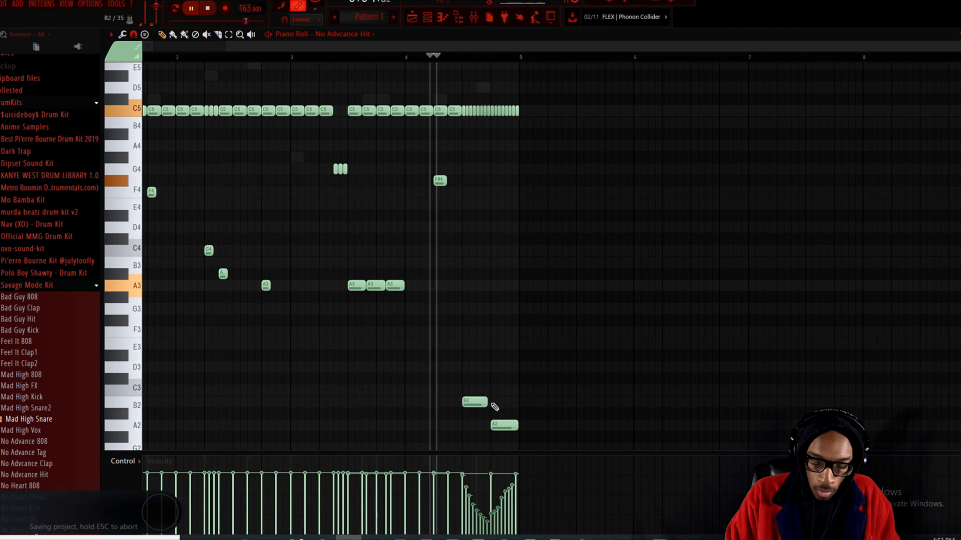
Transpose the last two notes of bar 4 up six semitones to F3 and D#3
scroll(471, 365, down, 2)
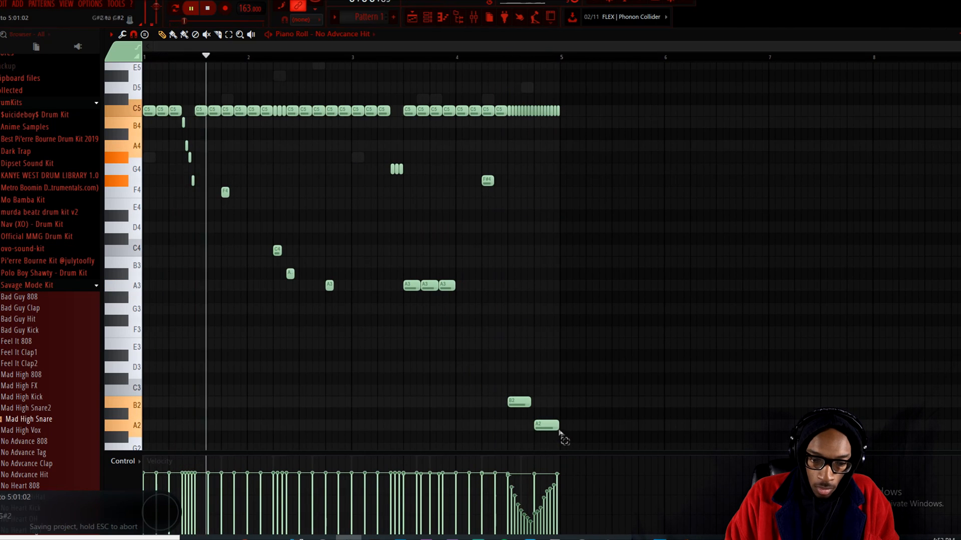
drag(560, 435, 498, 366)
key(shift+Up)
key(shift+Up)
key(shift+Up)
key(shift+Up)
key(shift+Up)
key(shift+Up)
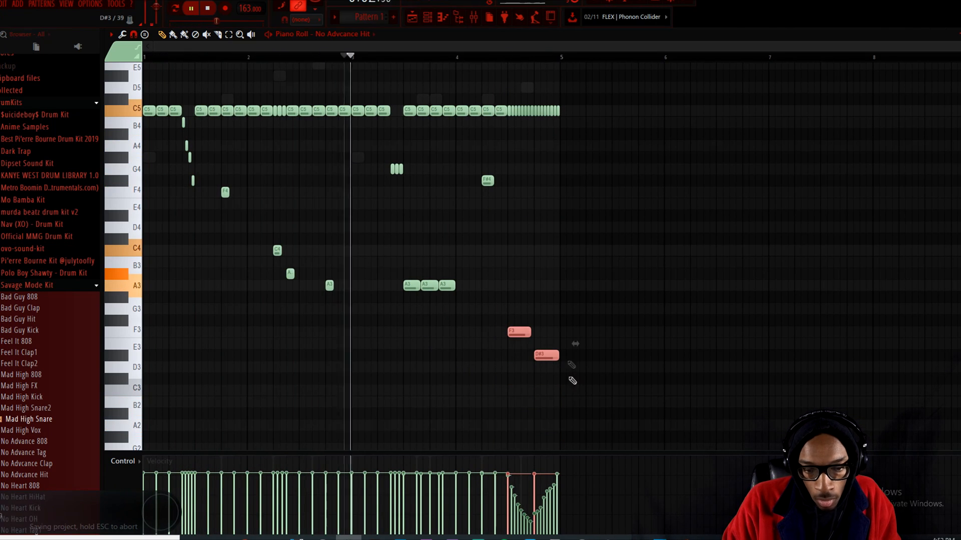
Lower the velocity of the low-pitched single notes from F4 in bar 1 to D#3 in bar 4 to about 70%
drag(601, 372, 221, 188)
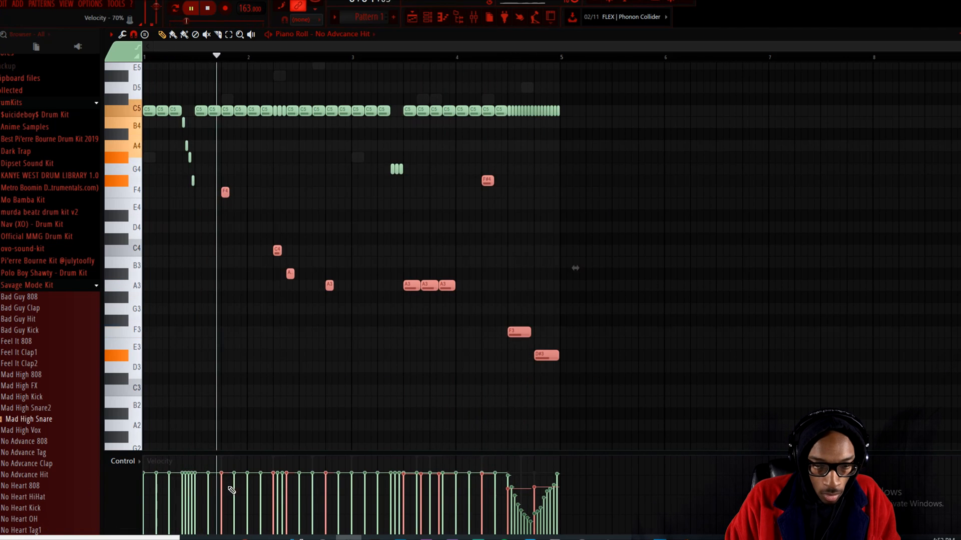
drag(221, 489, 525, 492)
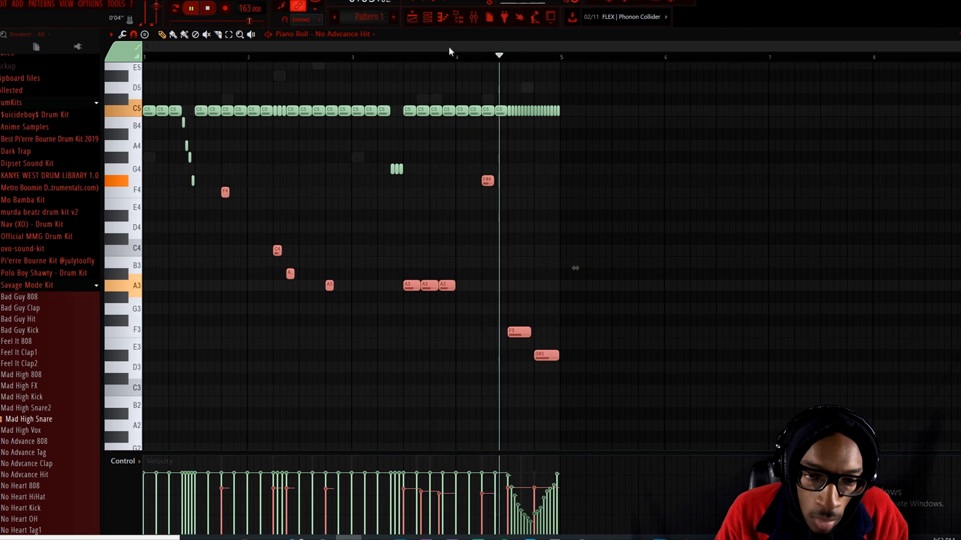
Mute the No Advcance Hit and TM-88 kick channels and add a No Advcance Clap channel with hits matching the Mad High Snare
click(428, 18)
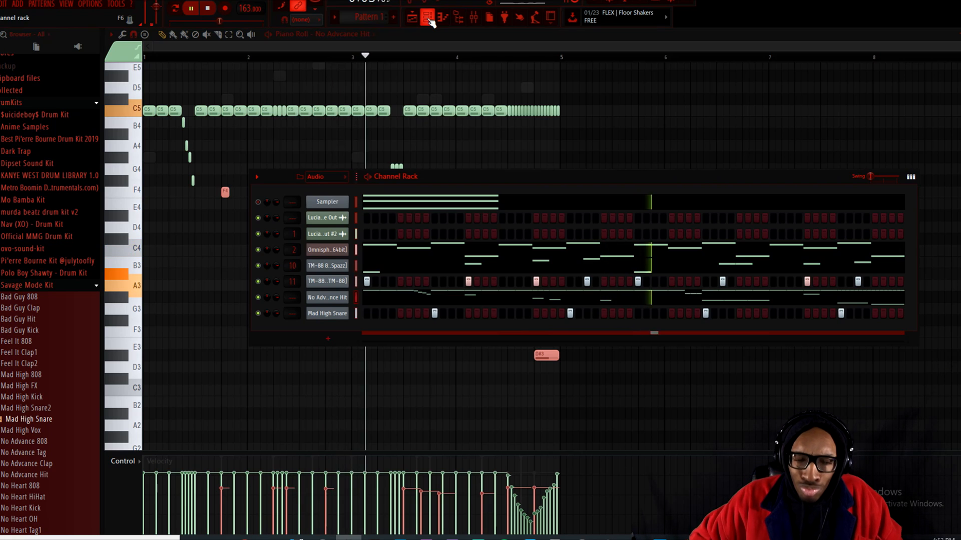
click(259, 298)
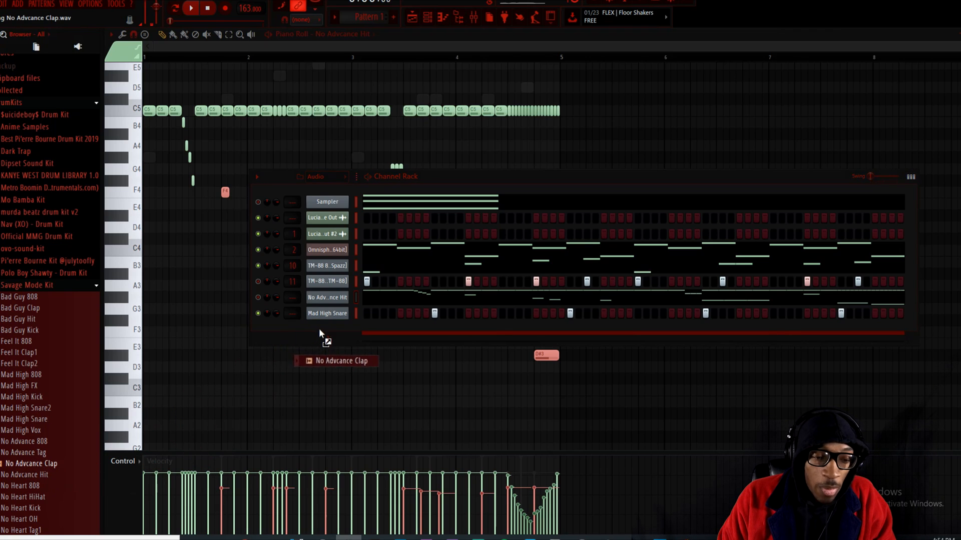
drag(319, 330, 328, 324)
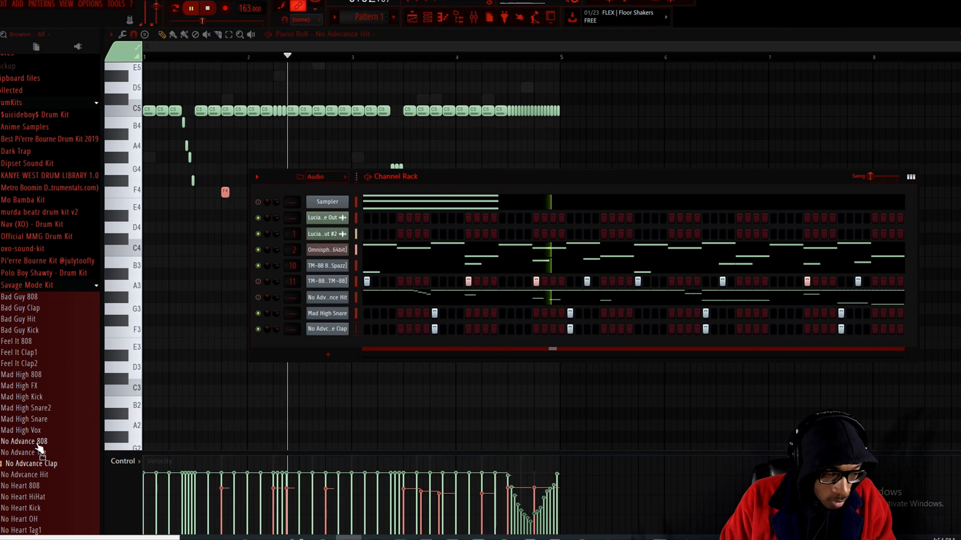
Audition drum samples from the Savage Mode Kit and add the Real Ni..a Snare as a new channel
click(38, 412)
click(38, 421)
key(space)
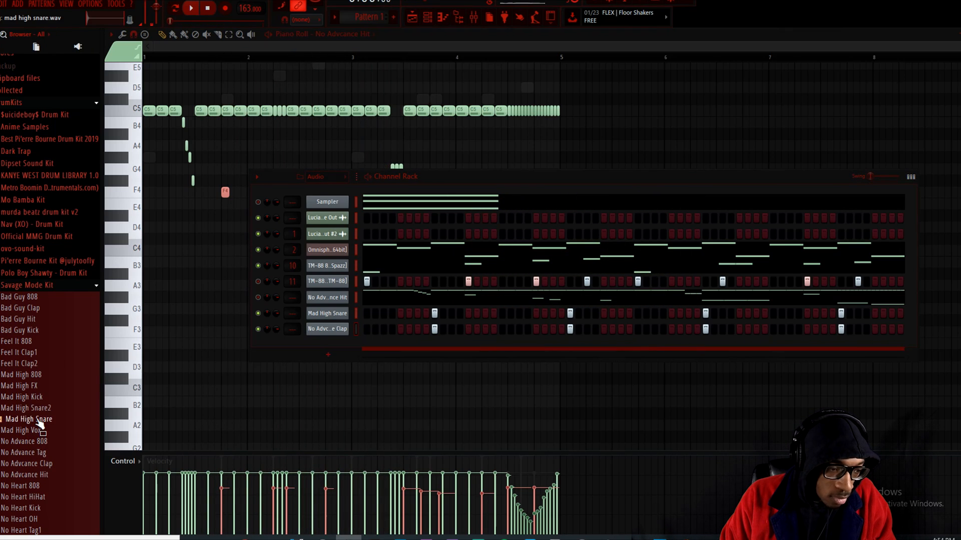
scroll(25, 497, down, 8)
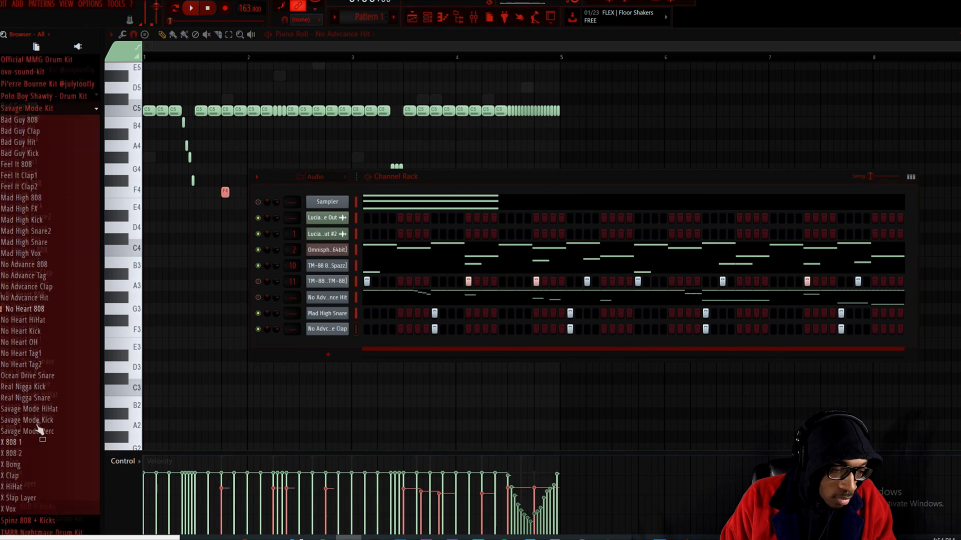
click(41, 332)
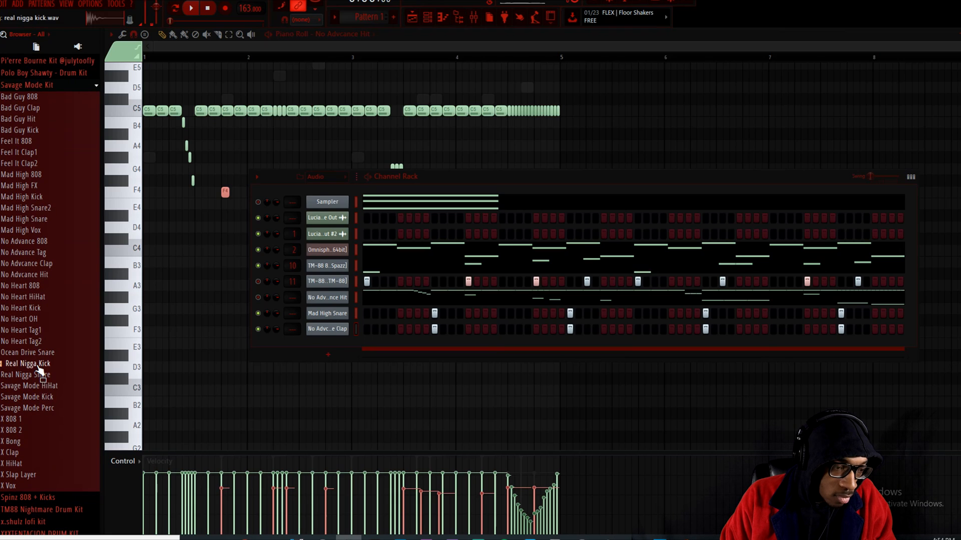
key(space)
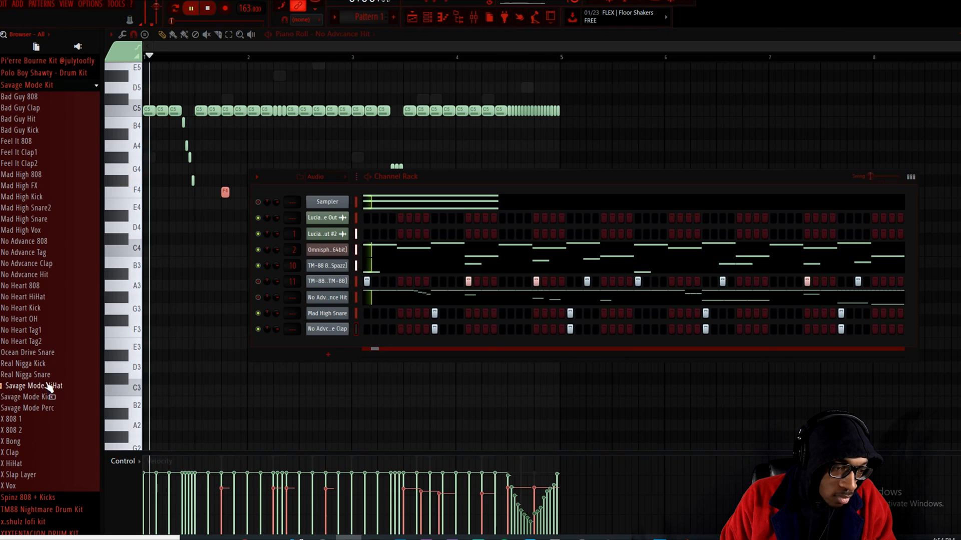
drag(37, 376, 328, 347)
drag(47, 383, 456, 340)
key(space)
Place hits on steps 15, 19, 47 and 51 of the newly added snare channel
click(400, 345)
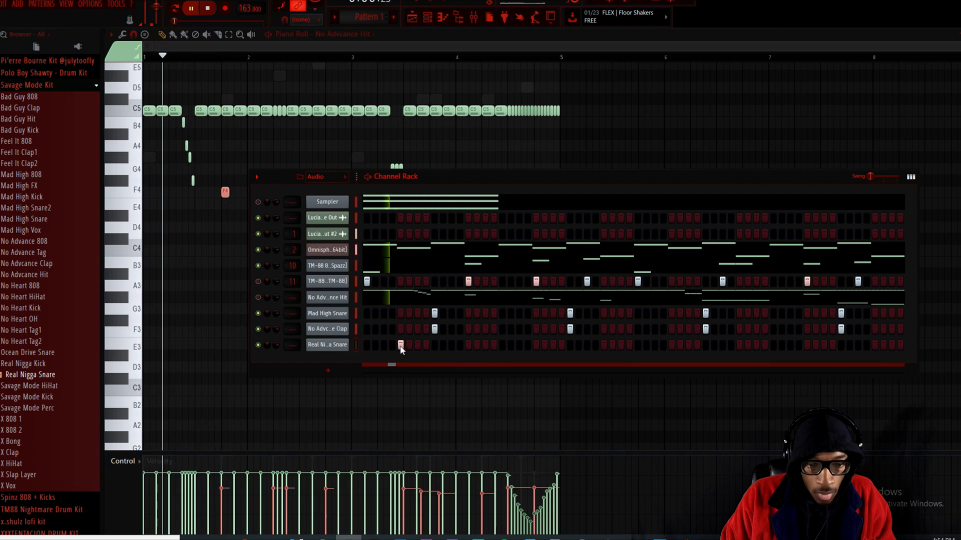
key(space)
click(401, 345)
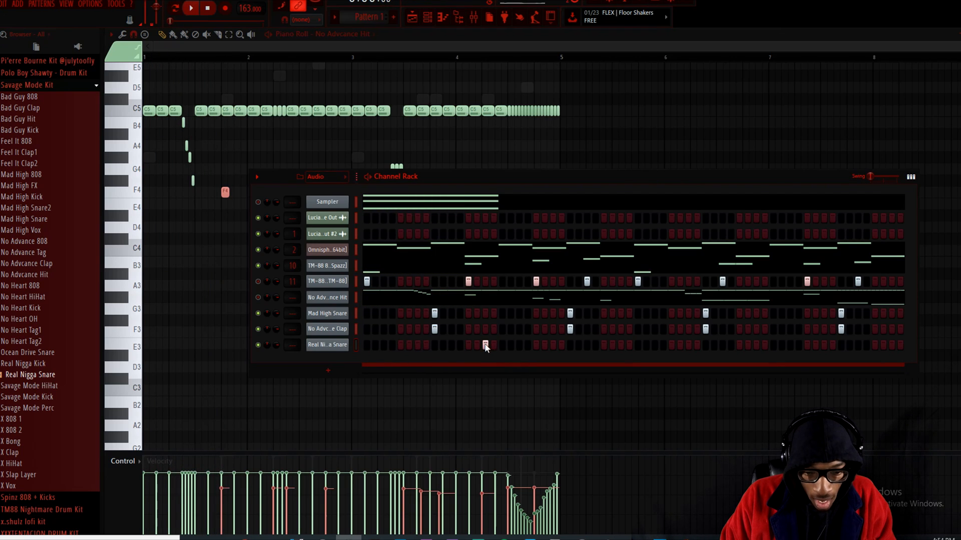
right_click(331, 345)
click(331, 345)
key(space)
click(530, 184)
click(519, 345)
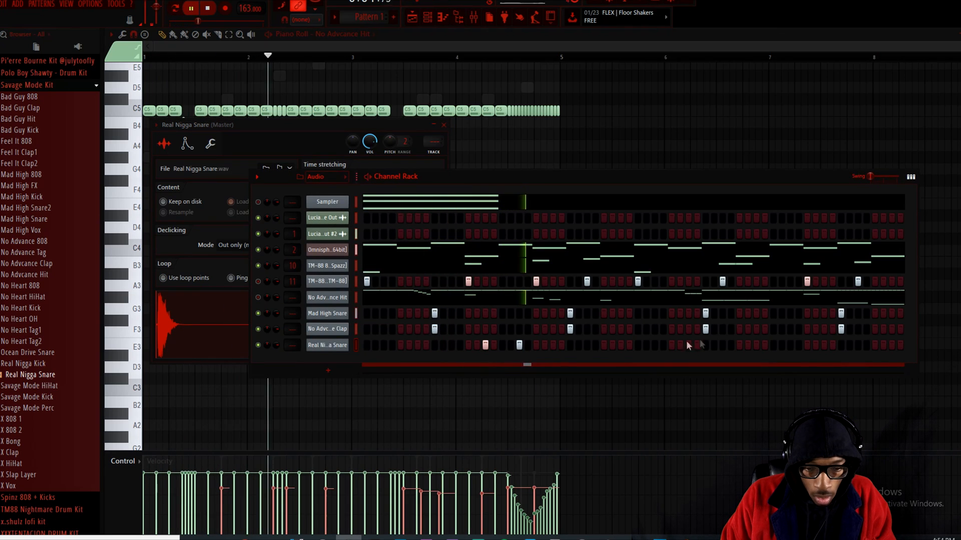
click(757, 345)
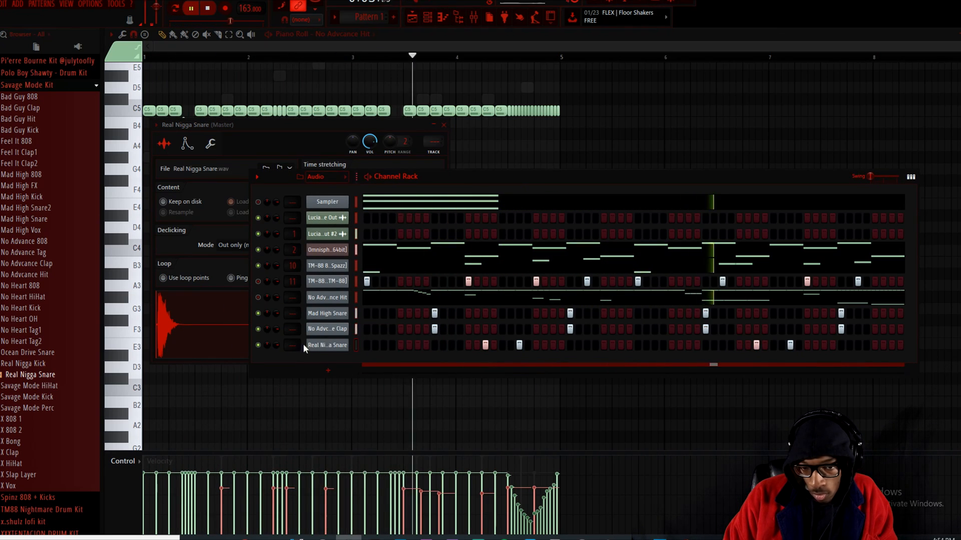
Check the Cut itself setting on the channels from the newest snare up to the TM-88 808
right_click(347, 345)
right_click(333, 326)
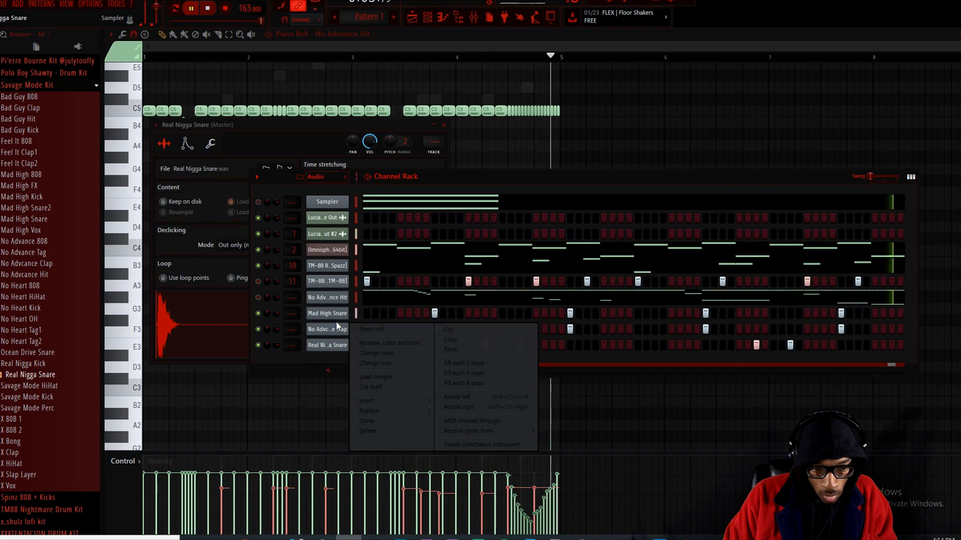
right_click(335, 313)
right_click(333, 298)
right_click(329, 282)
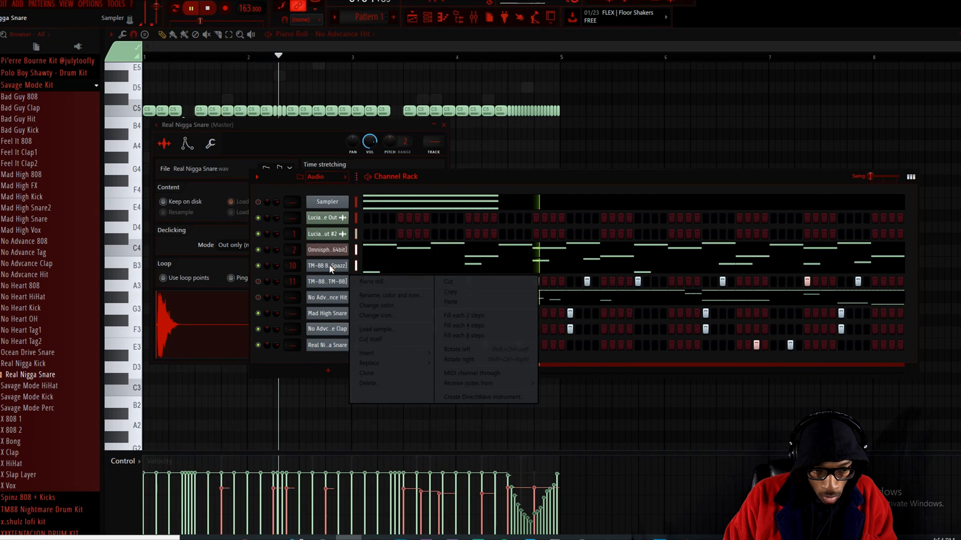
right_click(329, 264)
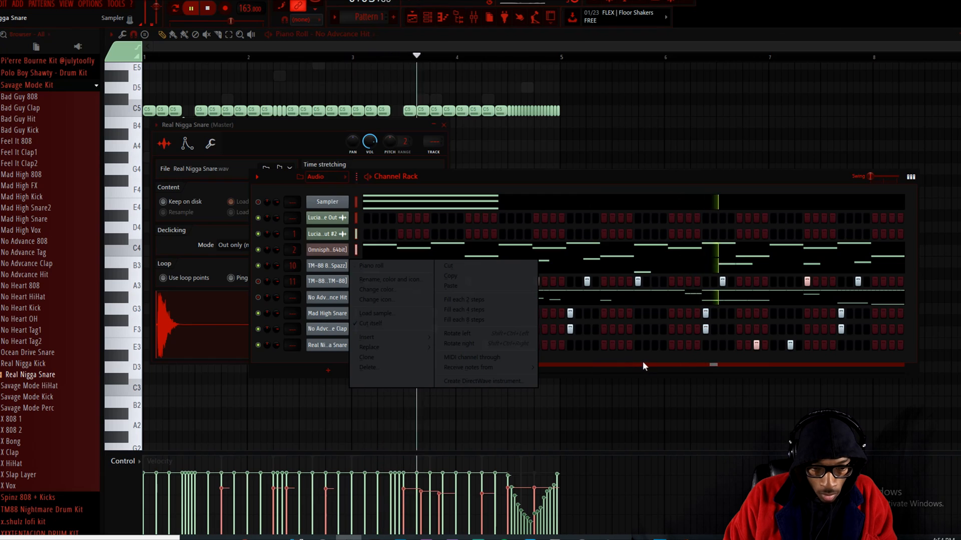
Unmute the TM-88 kick and No Advcance Hit channels and open the hit pattern in the piano roll
click(260, 281)
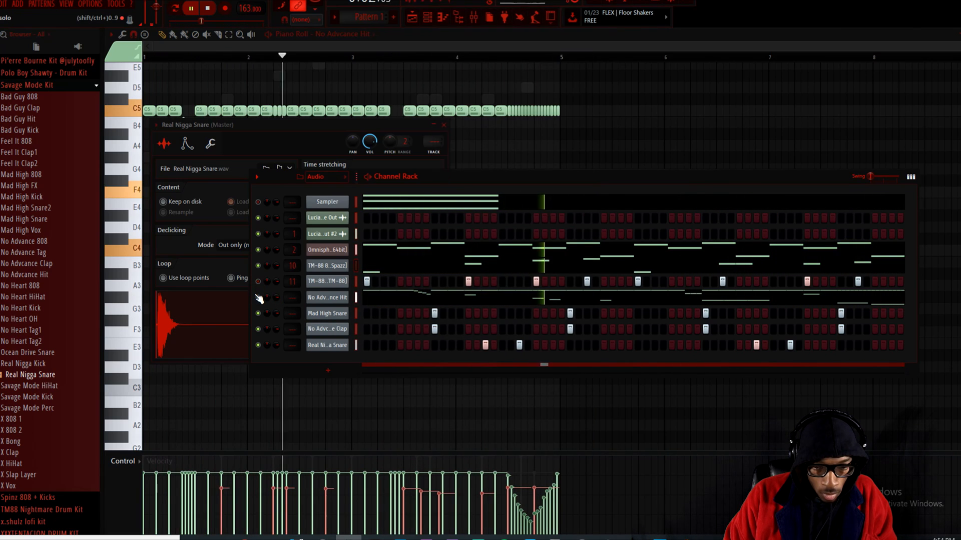
key(space)
click(381, 300)
click(381, 301)
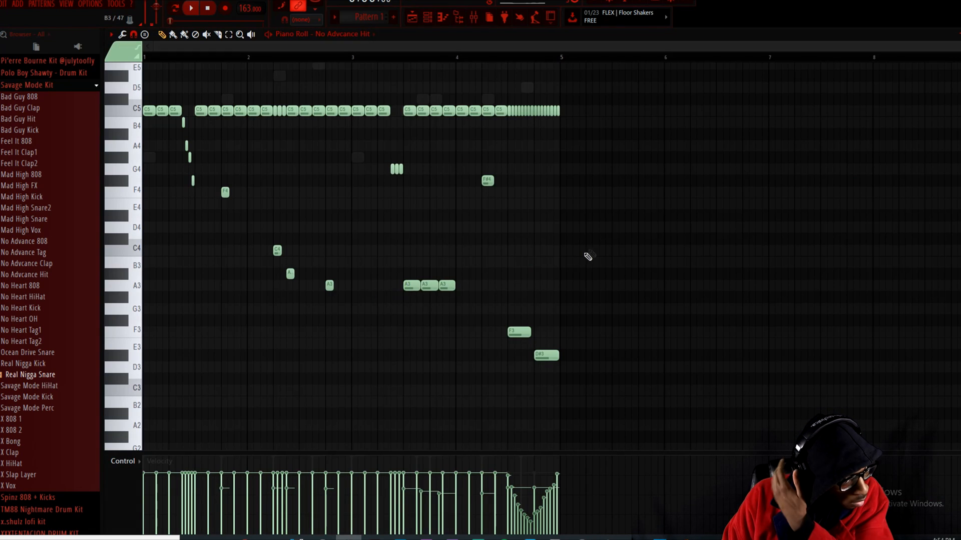
Randomize the panning of all No Advcance Hit notes with the randomizer's note pattern generation turned off
key(ctrl+a)
scroll(326, 212, up, 3)
key(alt+a)
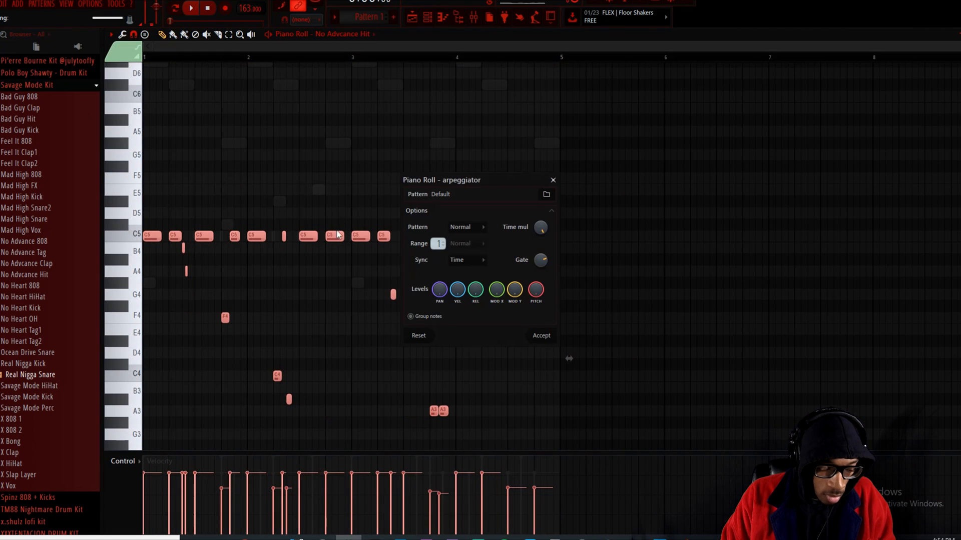
key(alt+r)
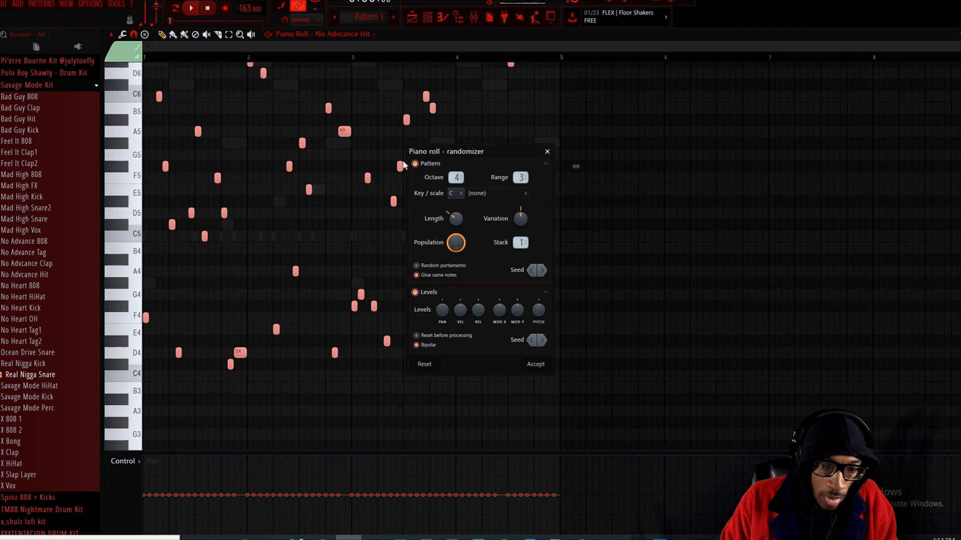
click(415, 164)
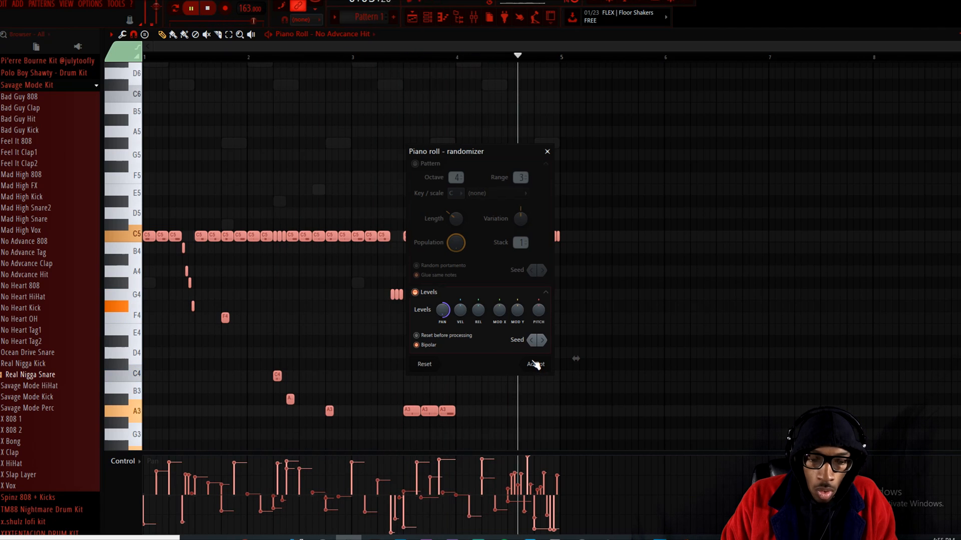
click(535, 364)
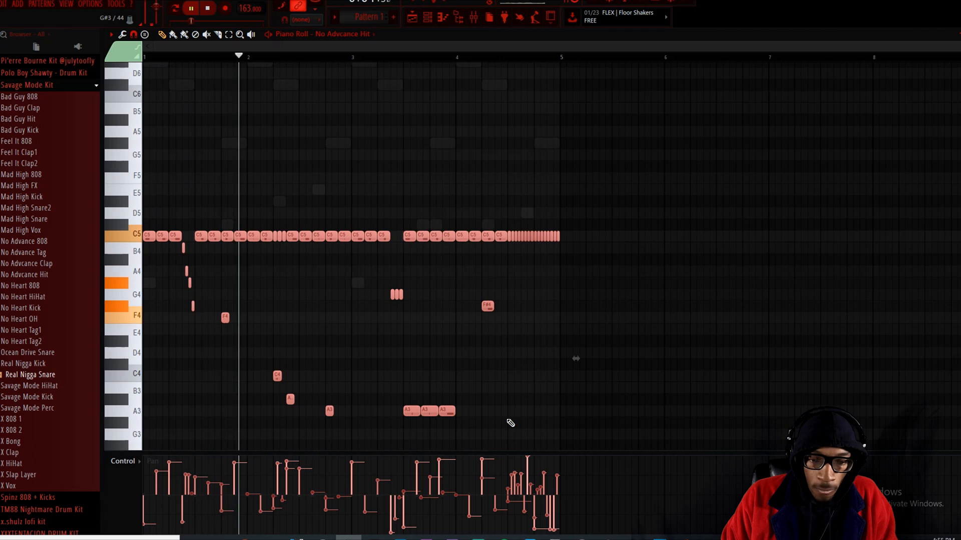
Add a hit on step 39 of the TM-88 kick row and clear the hits on steps 7 and 23
click(413, 19)
click(427, 19)
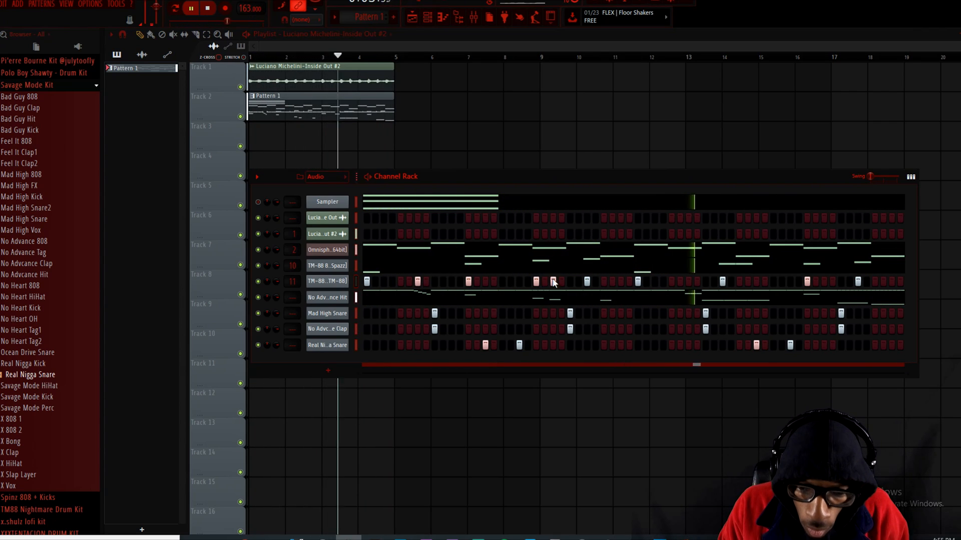
click(689, 282)
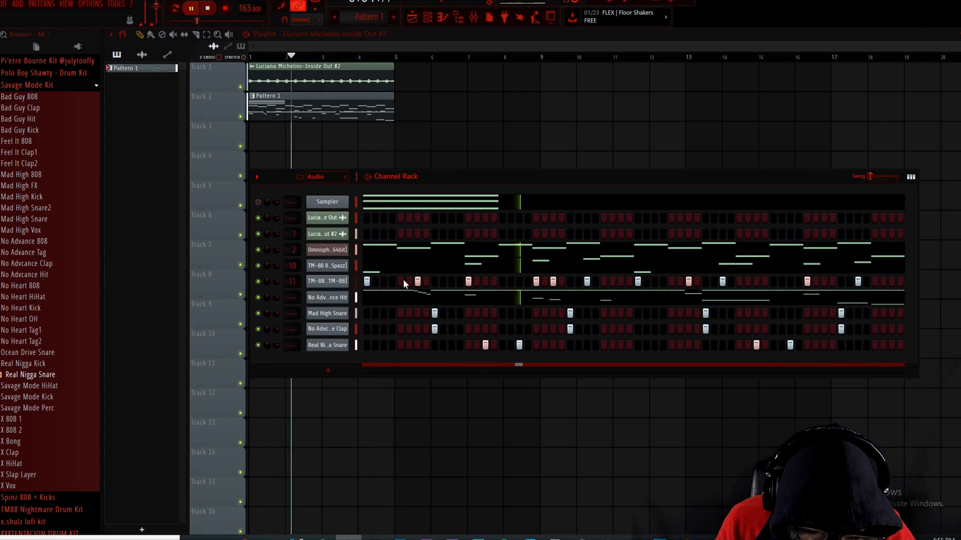
click(418, 281)
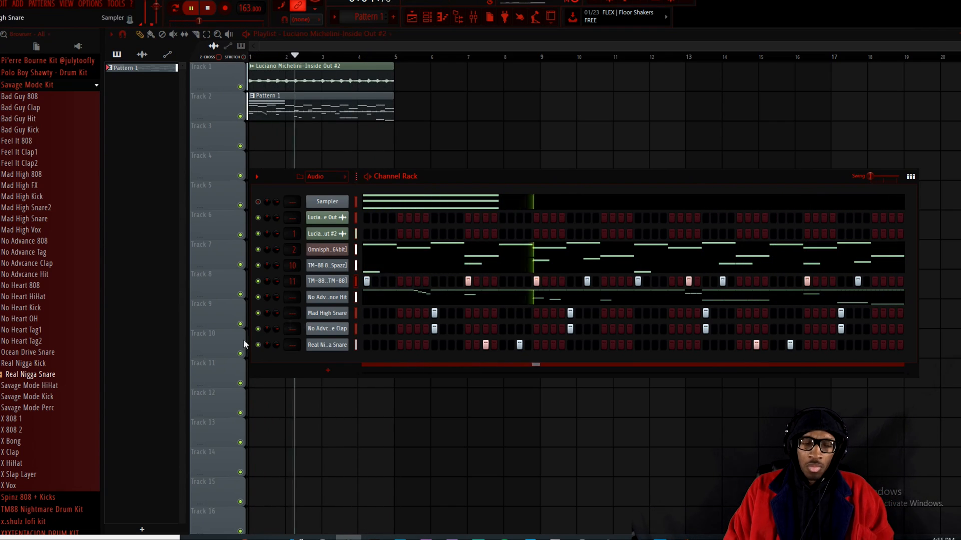
Stop playback and add the No Heart OH sample from the Savage Mode Kit as a new channel
scroll(47, 397, up, 6)
scroll(37, 465, down, 3)
key(space)
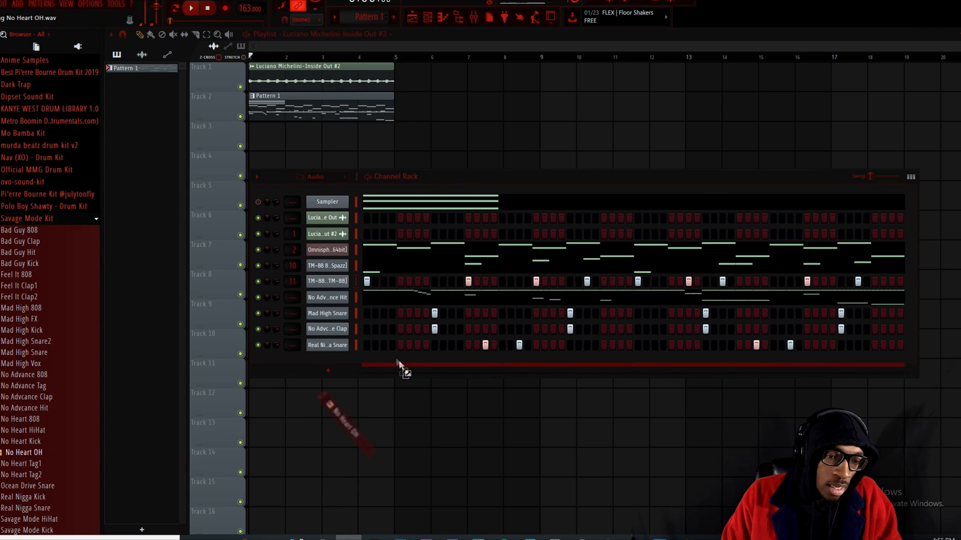
drag(321, 364, 330, 365)
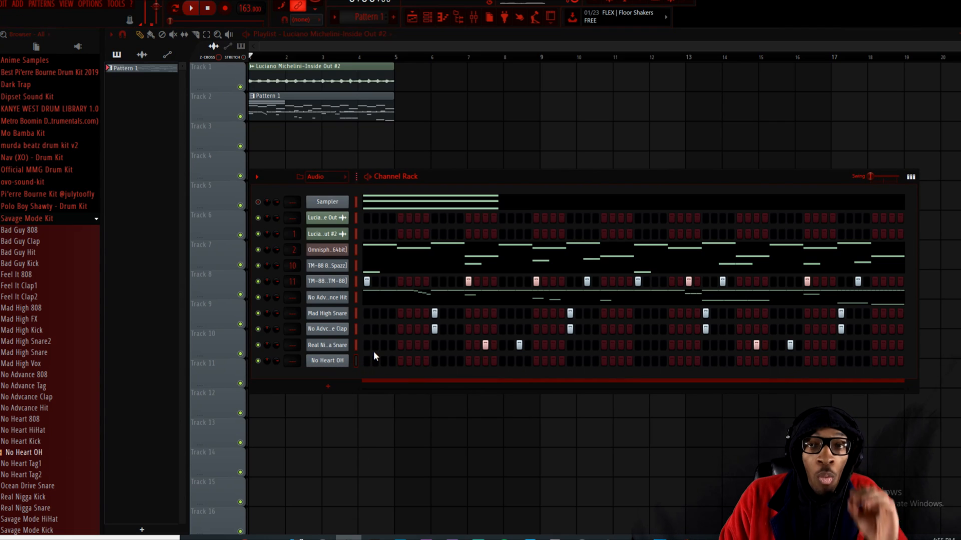
Open the No Heart OH channel's settings and place open hat hits on every eighth step from step 5 through step 61
right_click(346, 363)
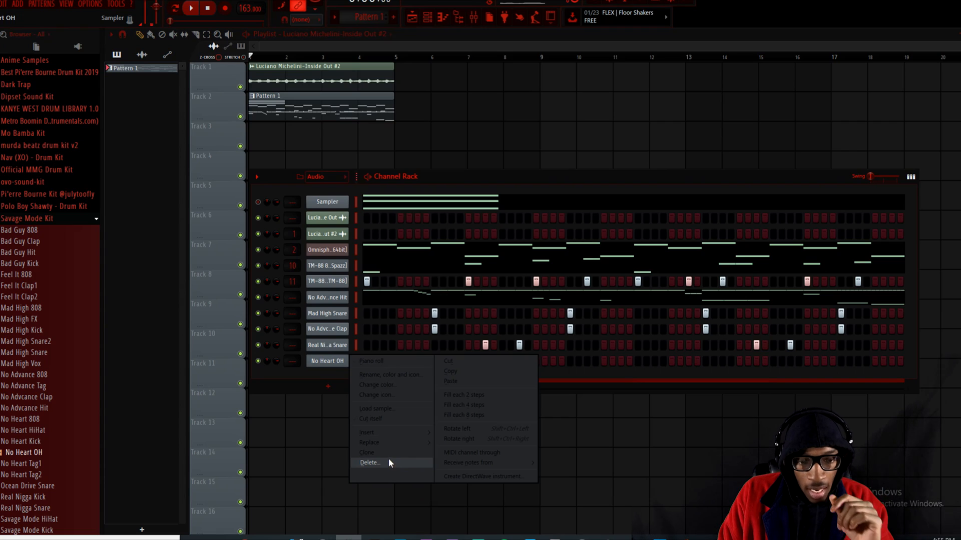
right_click(326, 363)
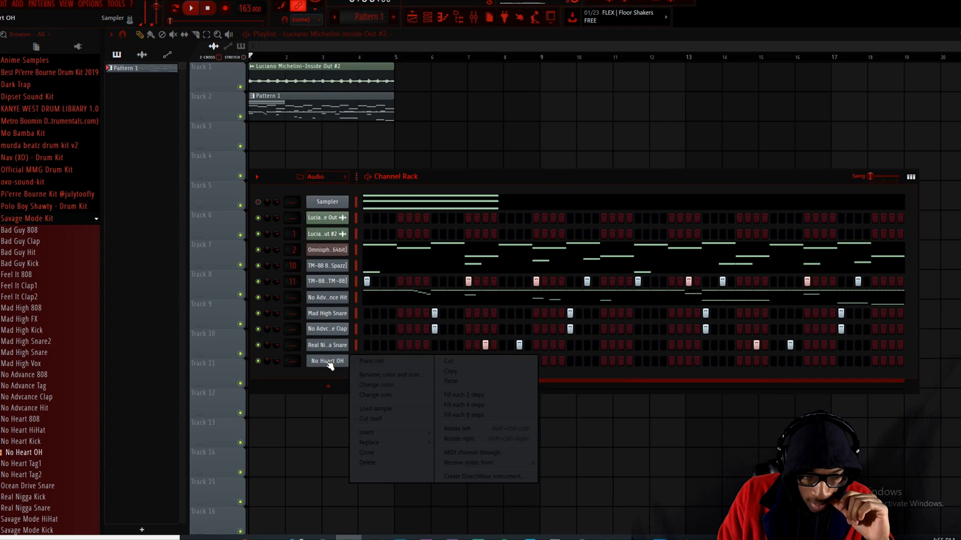
click(328, 362)
click(490, 184)
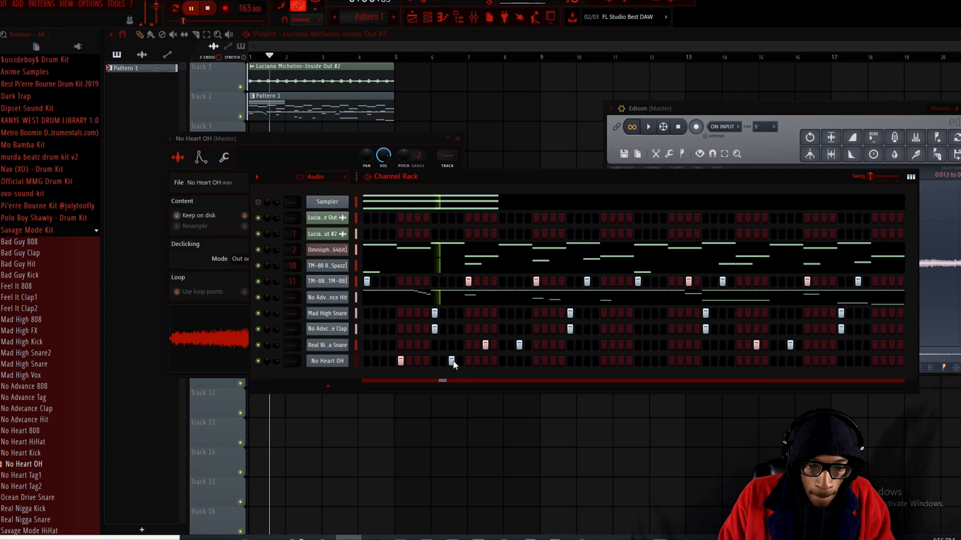
click(468, 361)
click(536, 361)
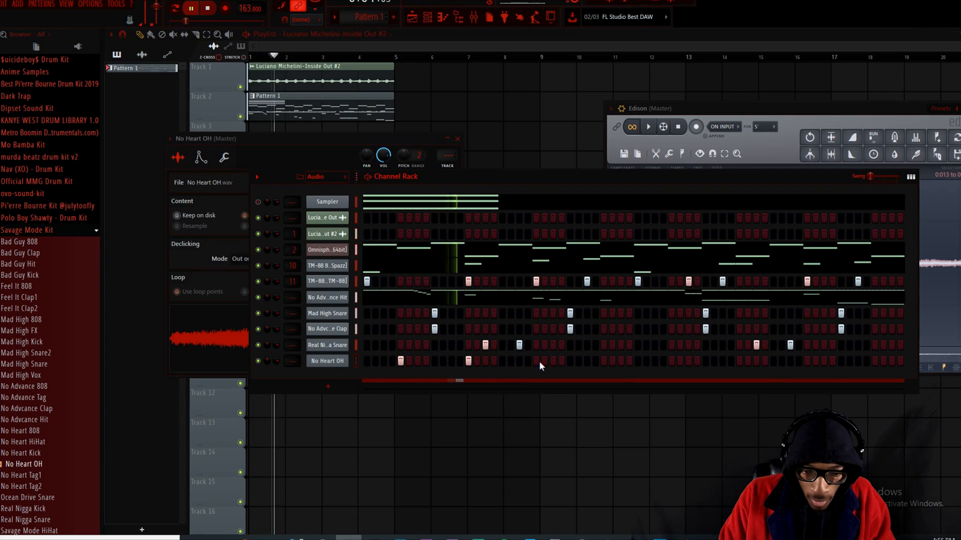
click(604, 361)
click(672, 360)
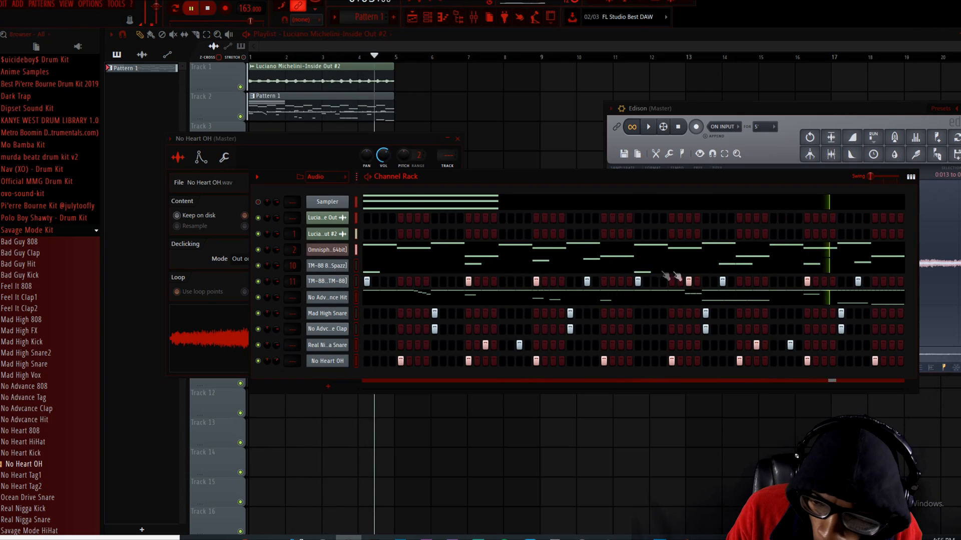
Show note velocity for all selected TM-88 kick notes in the piano roll and return to the channel rack
right_click(313, 281)
click(360, 285)
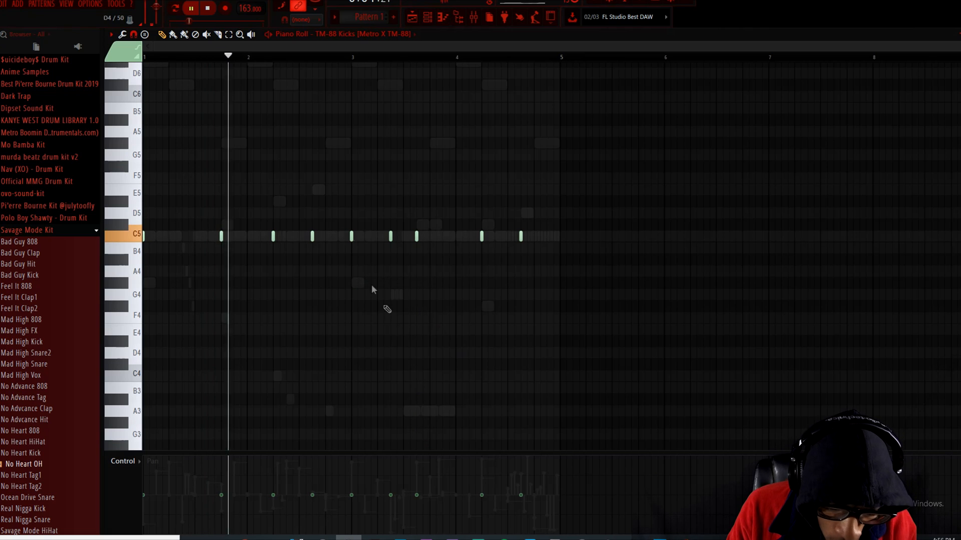
key(ctrl+a)
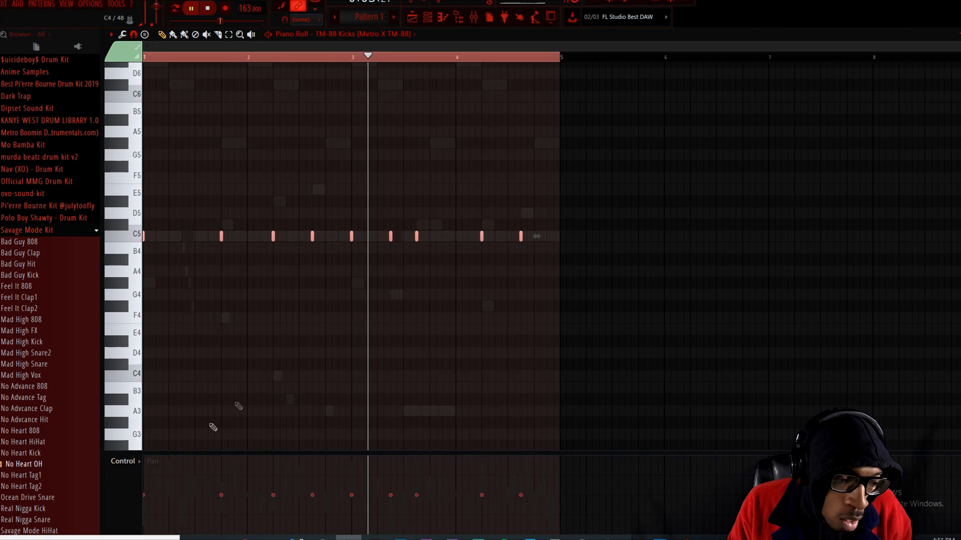
click(132, 461)
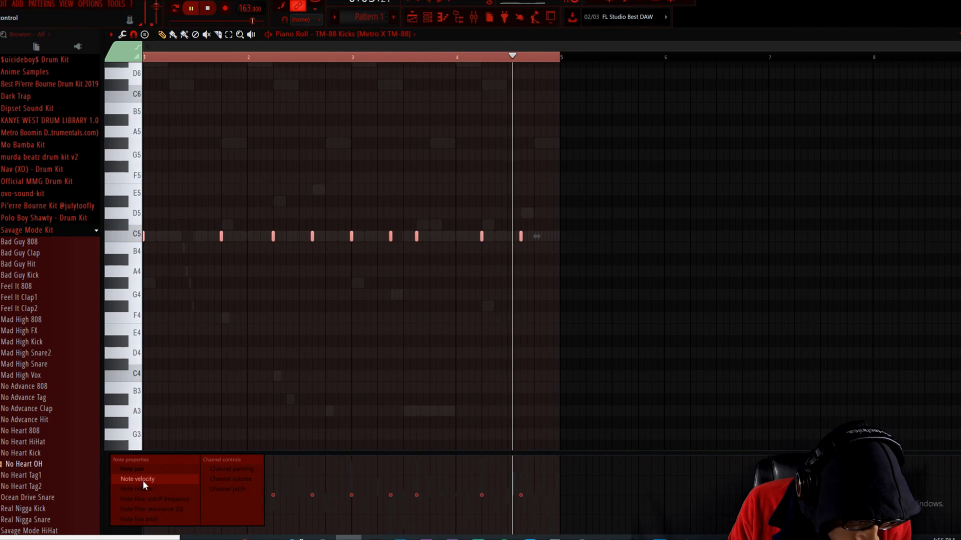
click(143, 479)
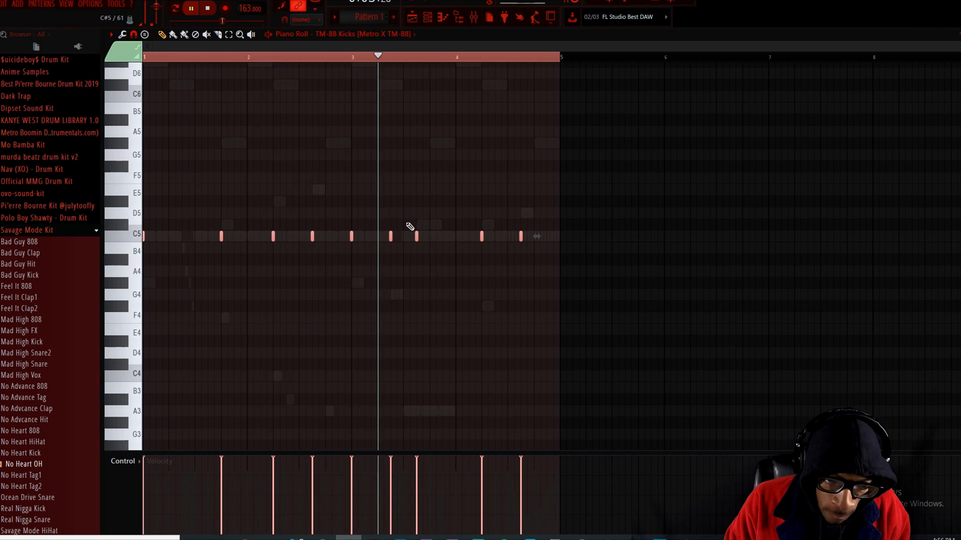
click(430, 19)
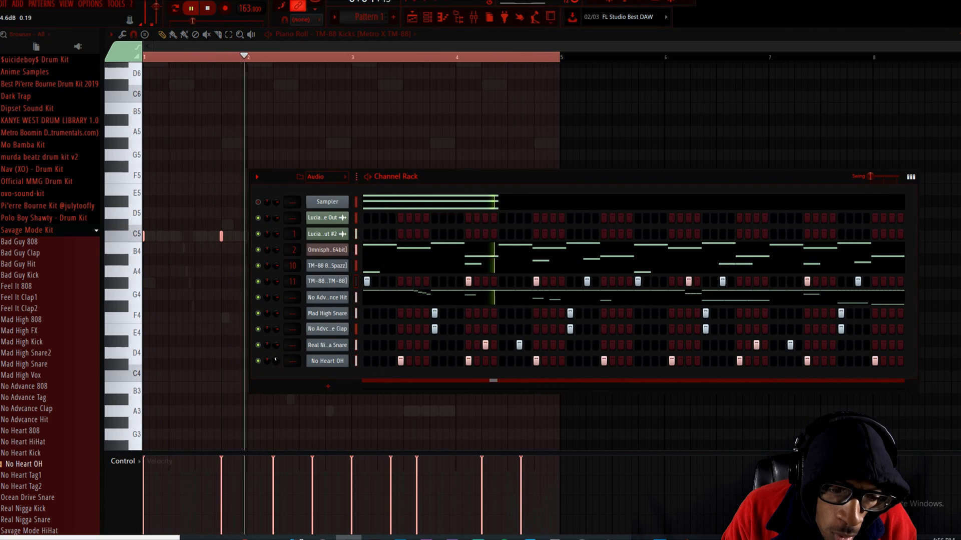